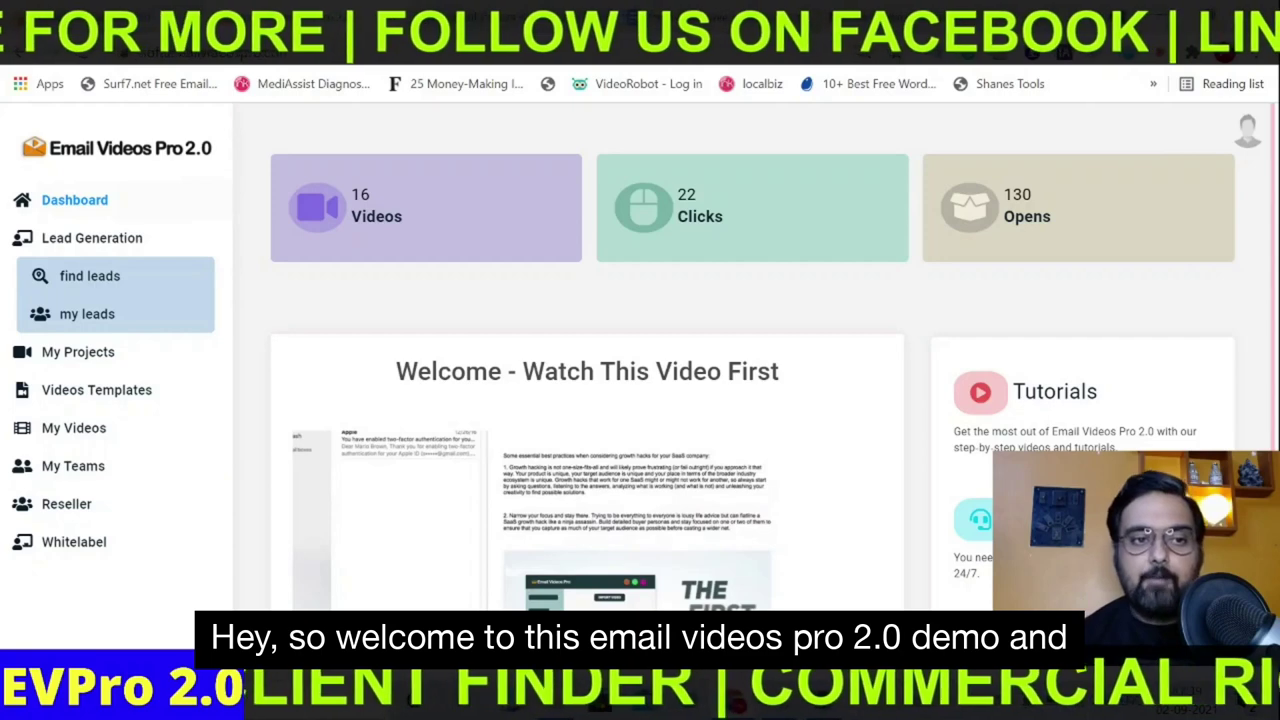
Step: Check the account options, then review the Whitelabel Upgrade URL, Custom Domain and SMTP tabs
{"action": "left_click", "coordinate": [1247, 131]}
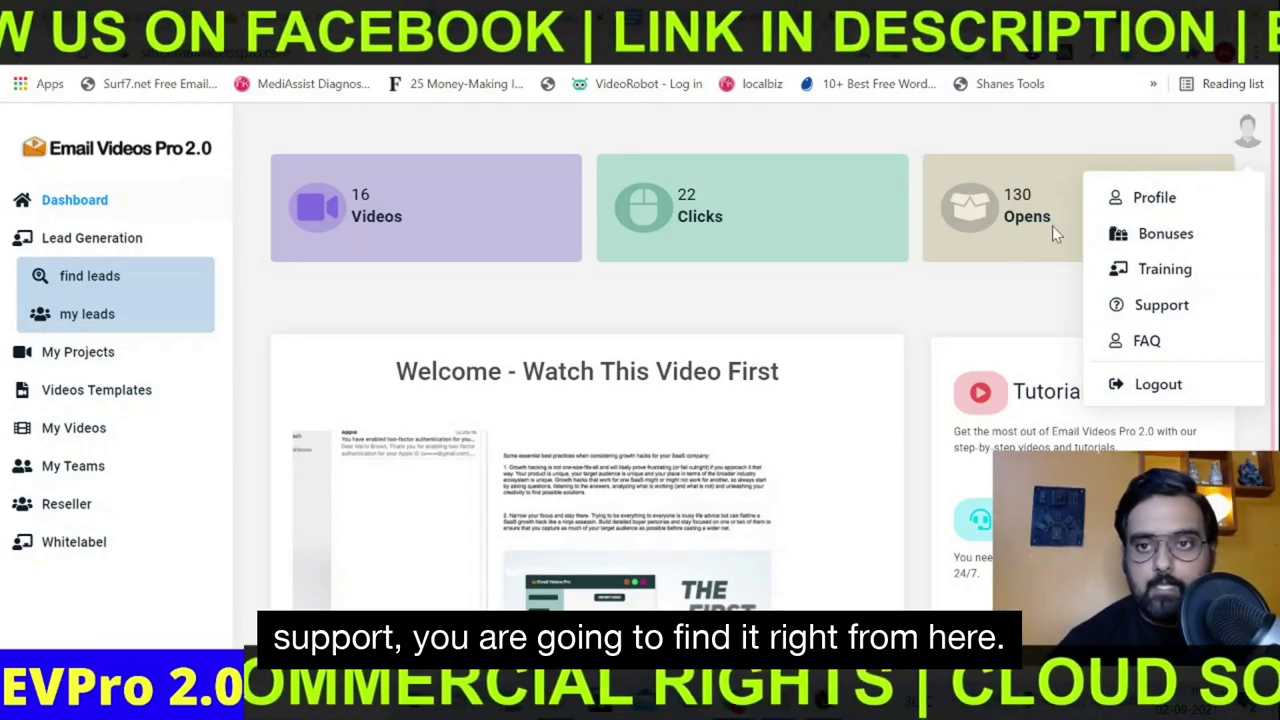
{"action": "left_click", "coordinate": [1003, 140]}
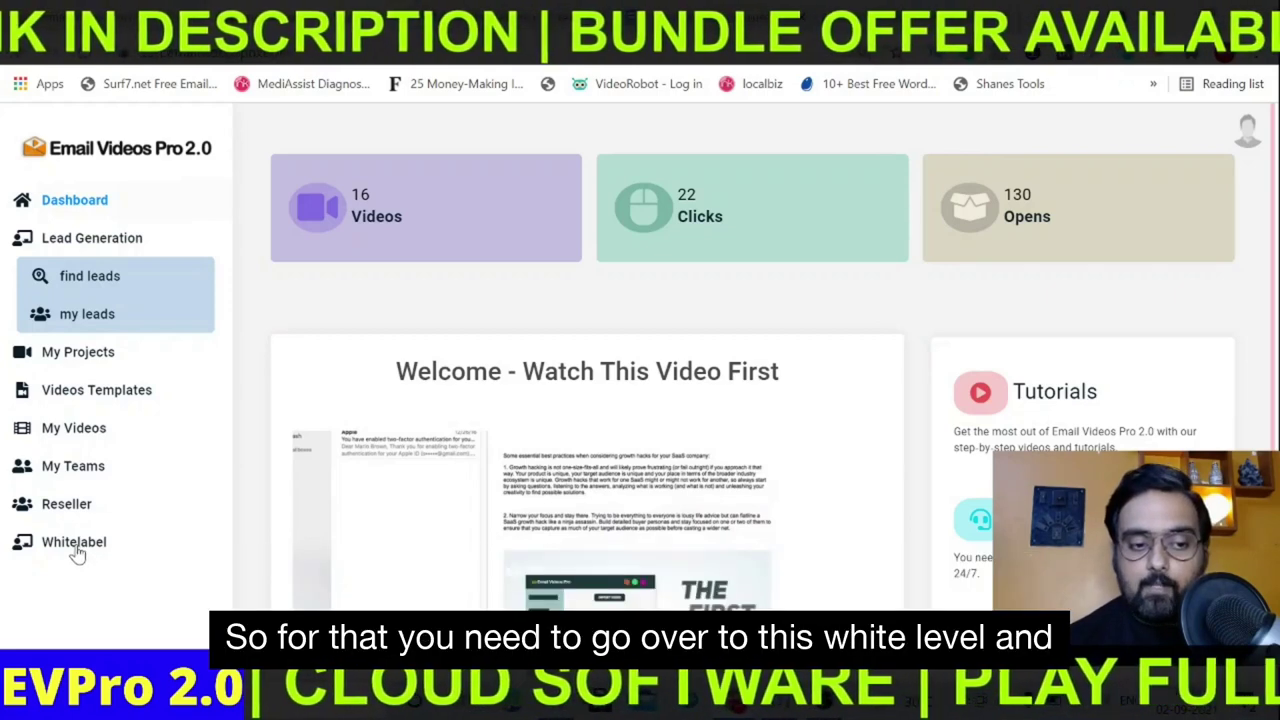
{"action": "left_click", "coordinate": [74, 548]}
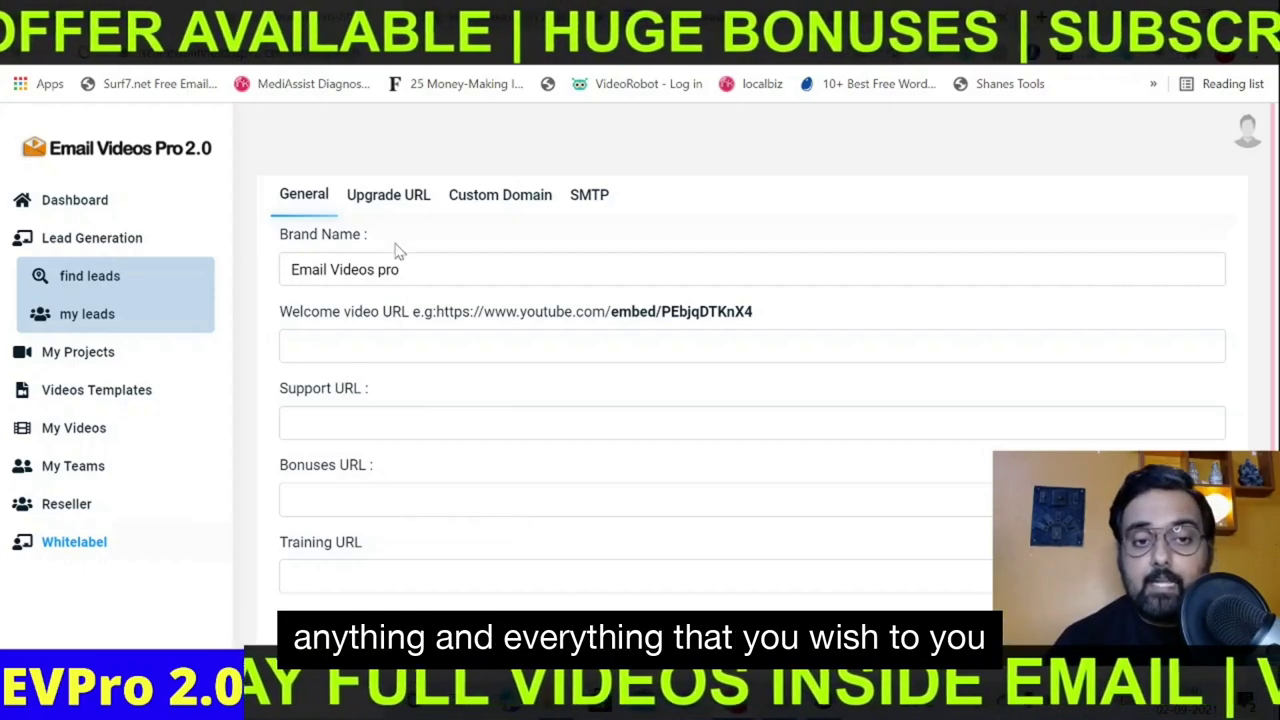
{"action": "left_click", "coordinate": [392, 199]}
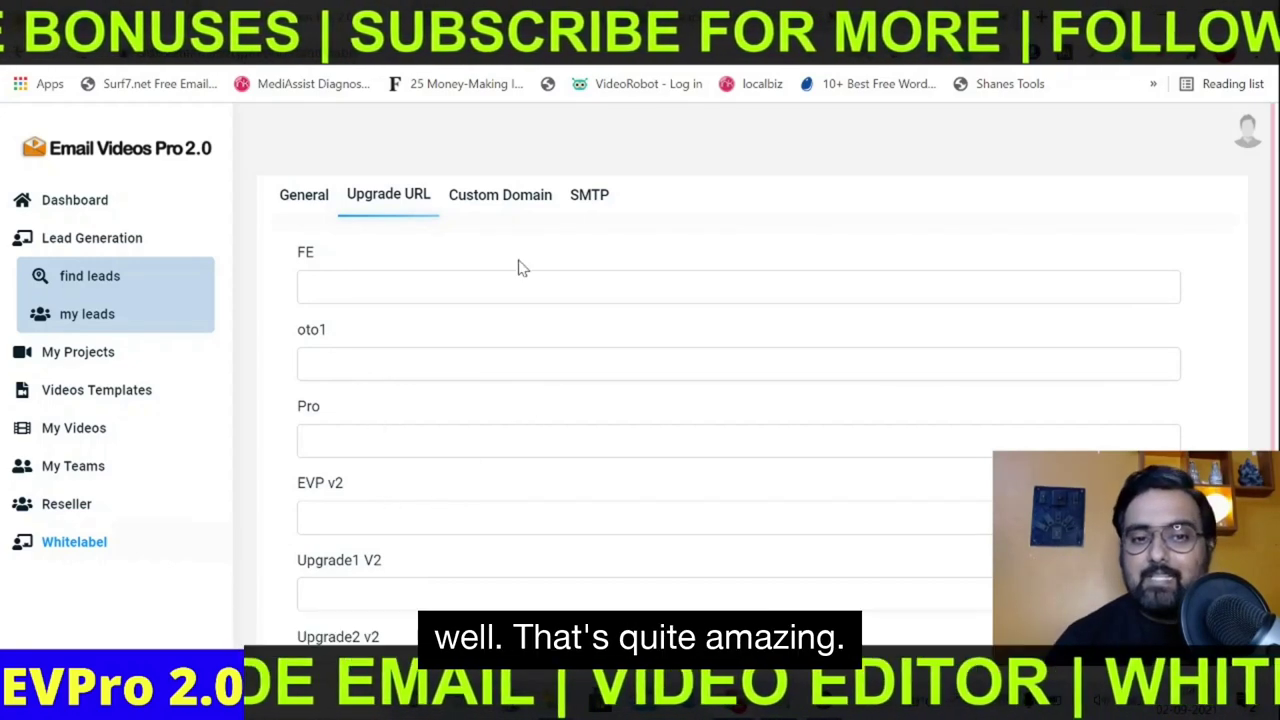
{"action": "left_click", "coordinate": [500, 196]}
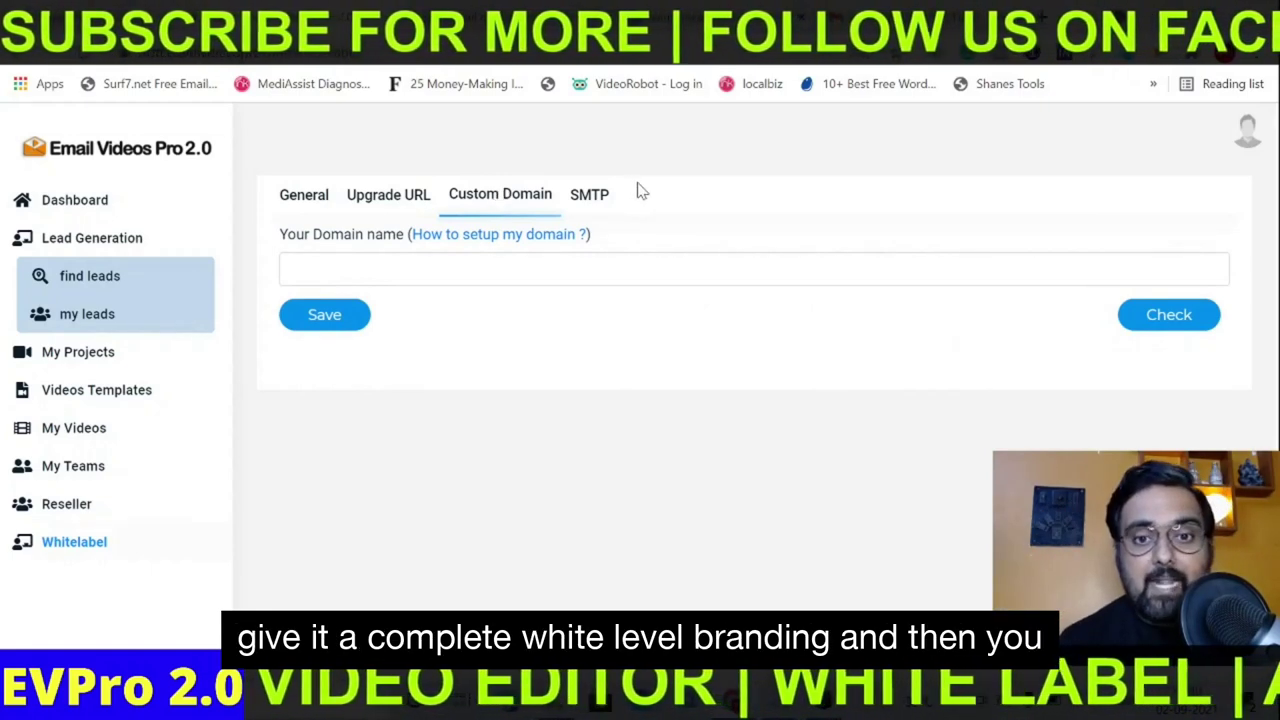
{"action": "left_click", "coordinate": [588, 198]}
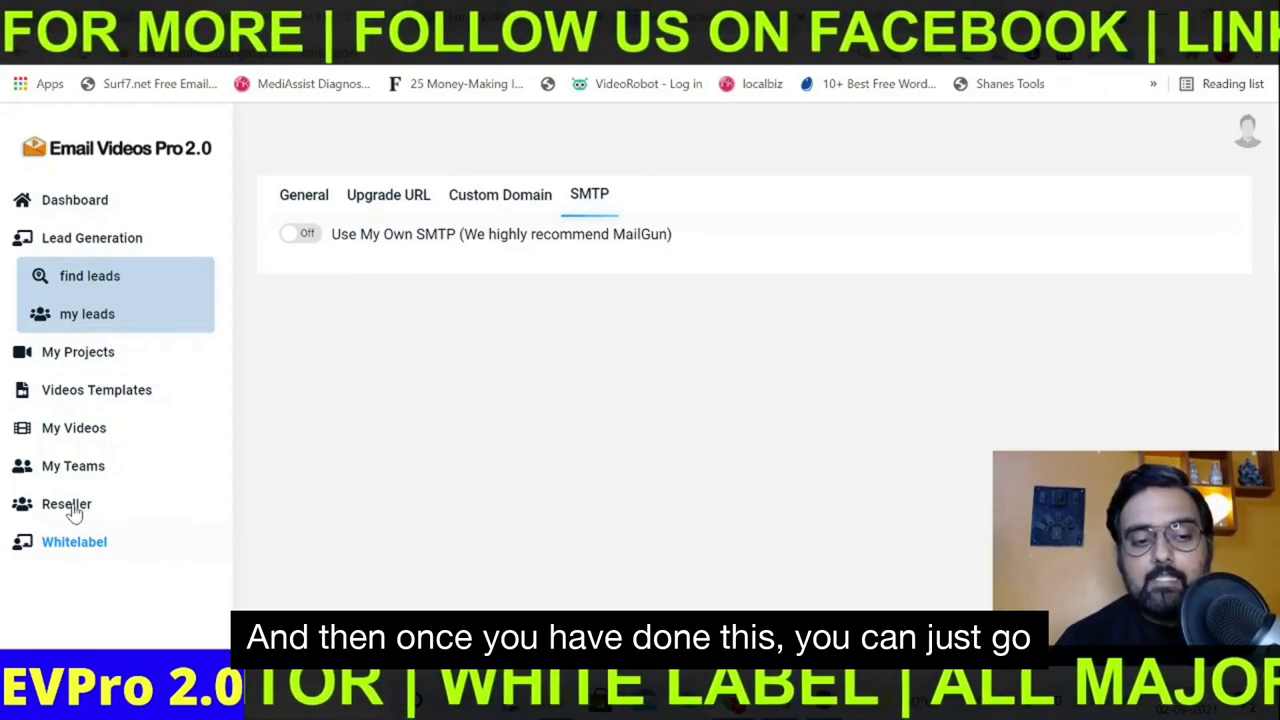
Step: Open the Reseller user list and preview the new-user form, closing it without saving
{"action": "left_click", "coordinate": [66, 506]}
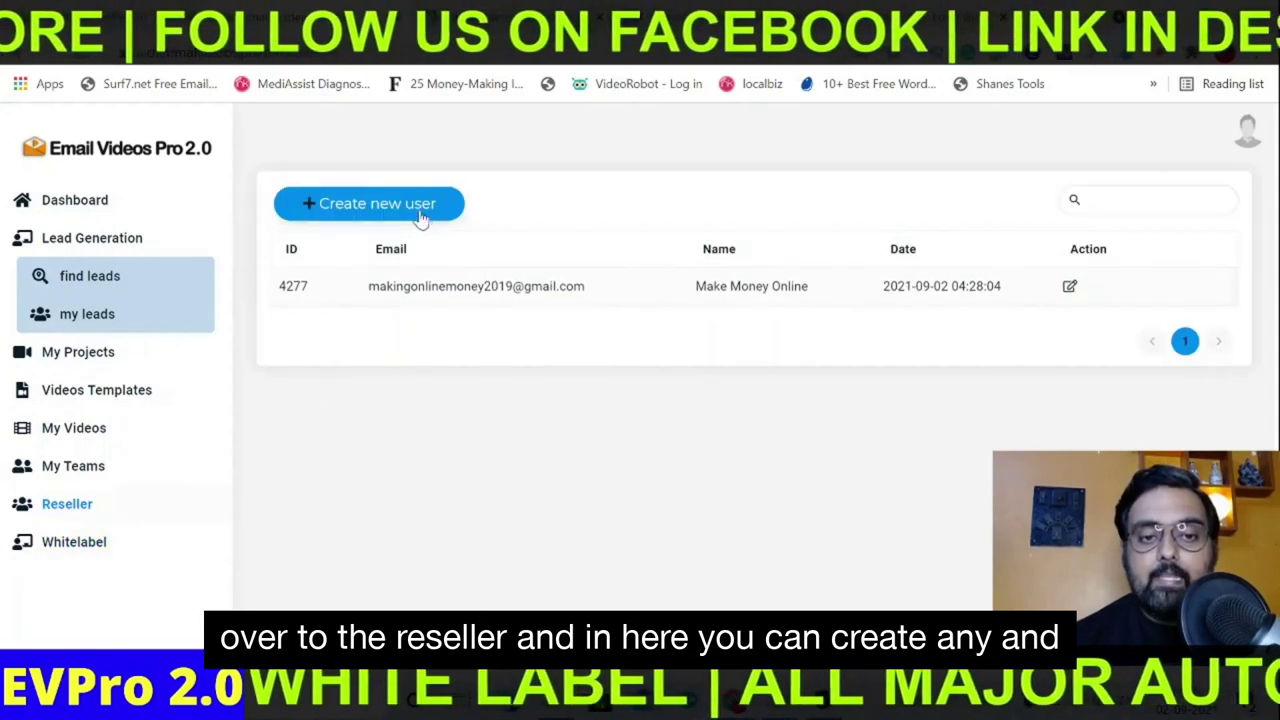
{"action": "left_click", "coordinate": [408, 207]}
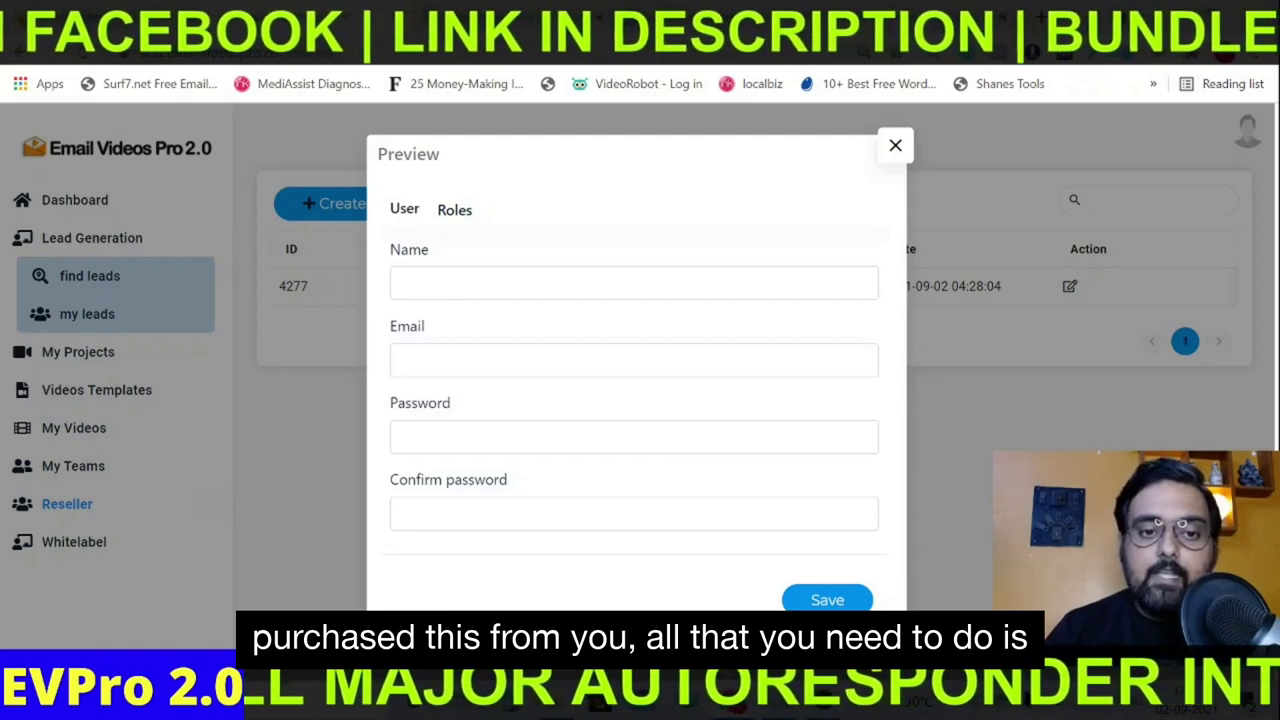
{"action": "left_click", "coordinate": [634, 282]}
{"action": "left_click_drag", "start_coordinate": [634, 249], "coordinate": [465, 217]}
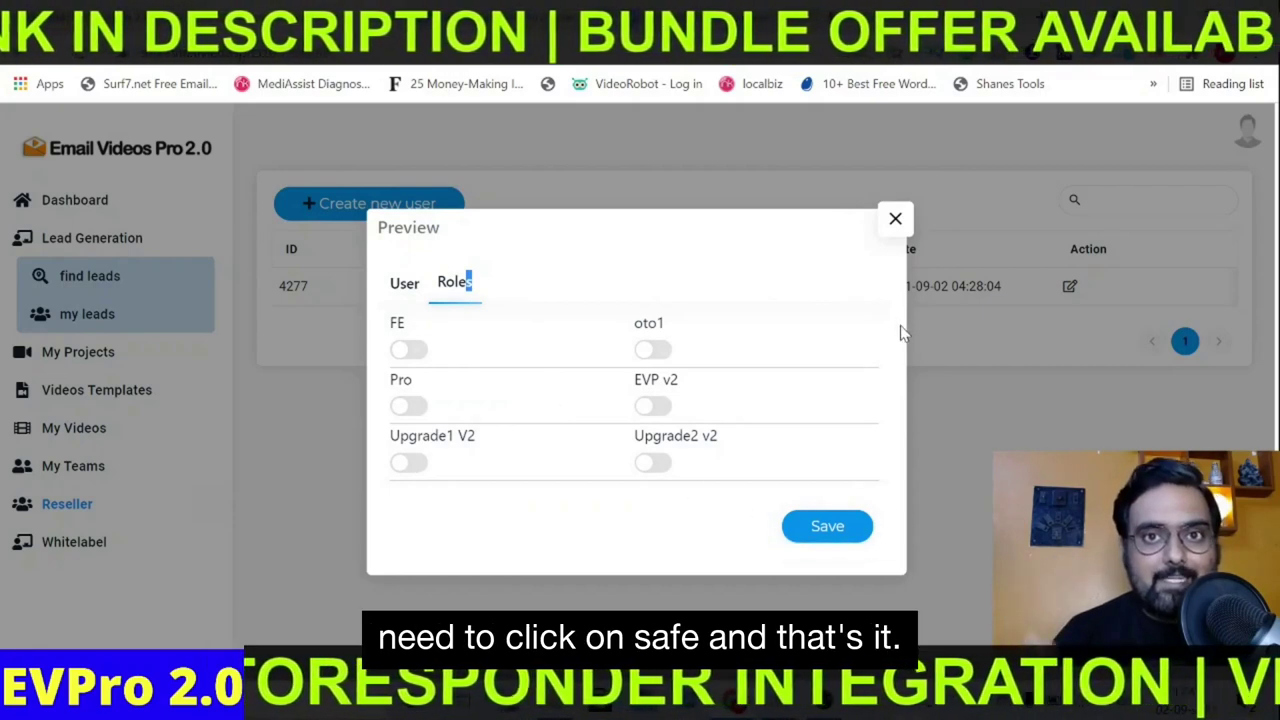
{"action": "left_click", "coordinate": [895, 220]}
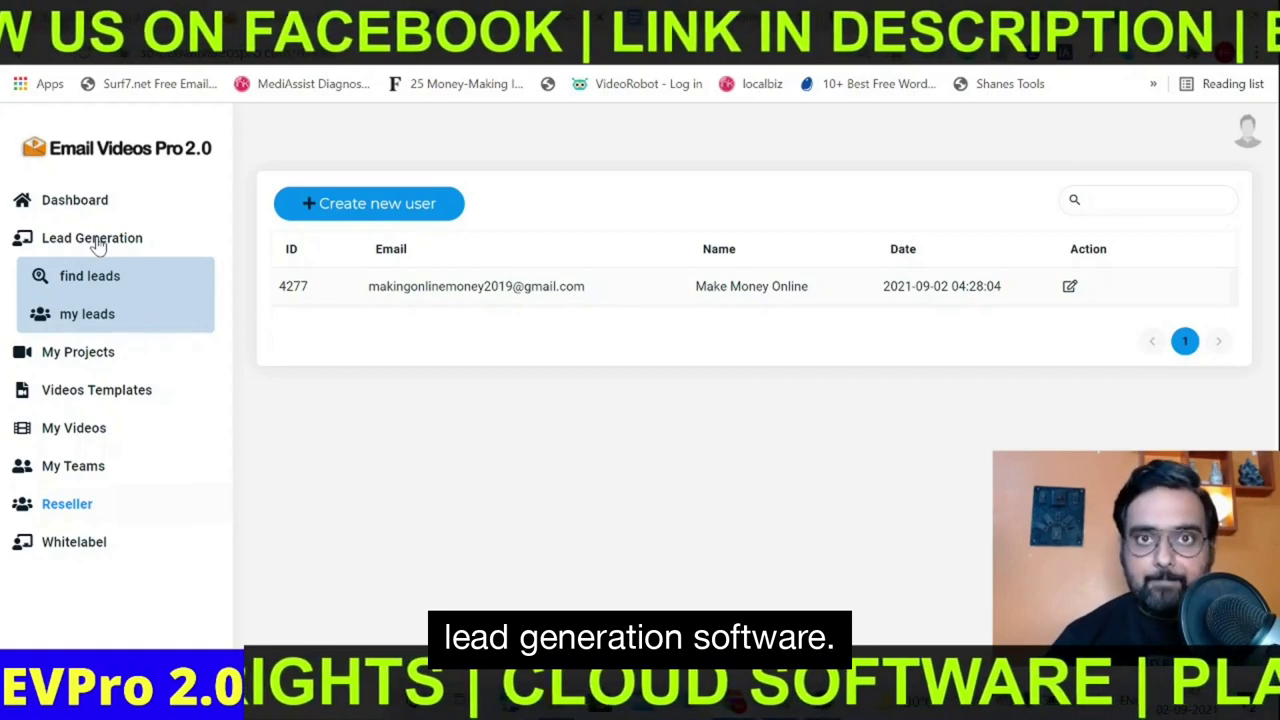
Step: Search prospects for 'plumbers' in 'new york', then view the empty my leads list
{"action": "left_click", "coordinate": [99, 246]}
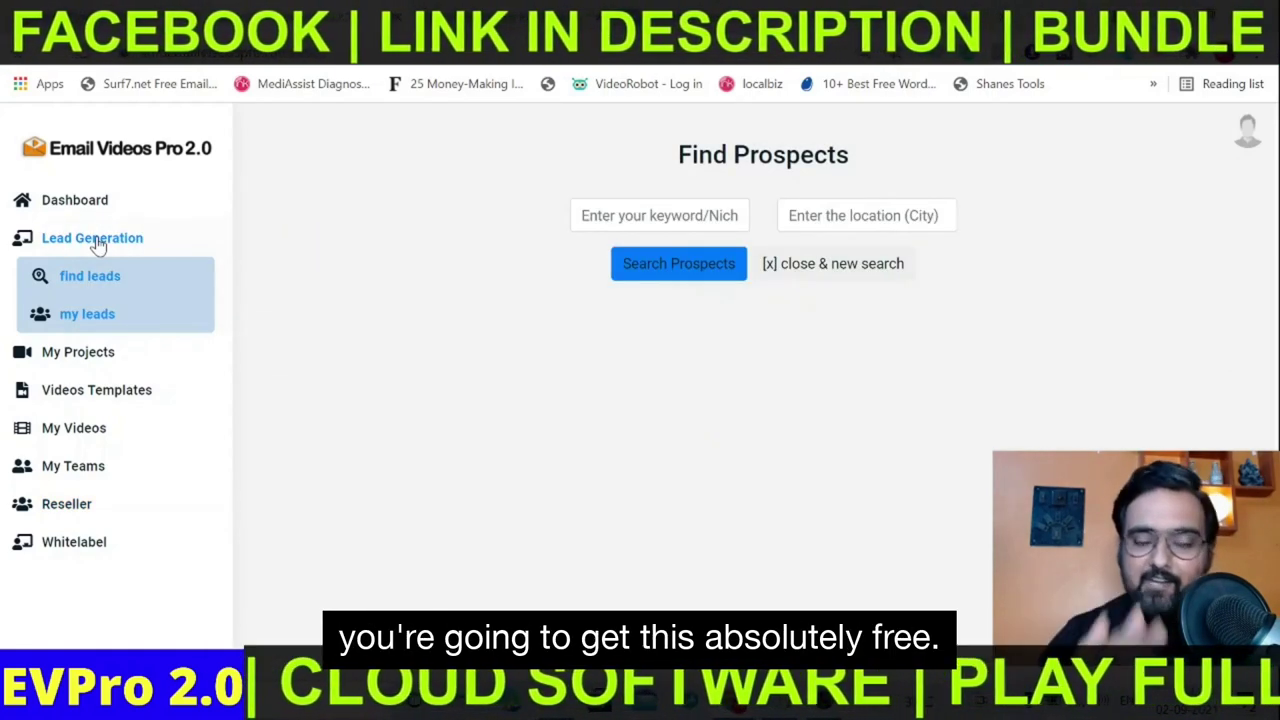
{"action": "left_click", "coordinate": [659, 215]}
{"action": "type", "text": "plu"}
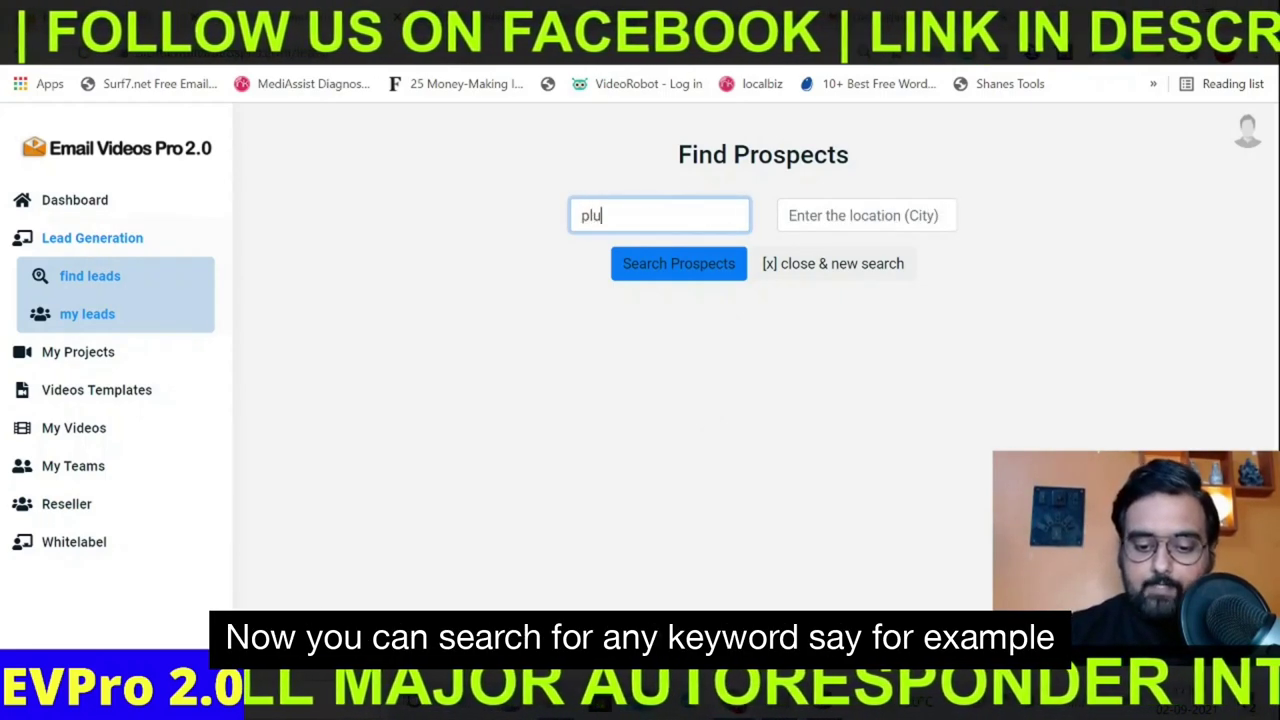
{"action": "type", "text": "mbers"}
{"action": "left_click", "coordinate": [866, 215]}
{"action": "type", "text": "new york"}
{"action": "left_click", "coordinate": [724, 274]}
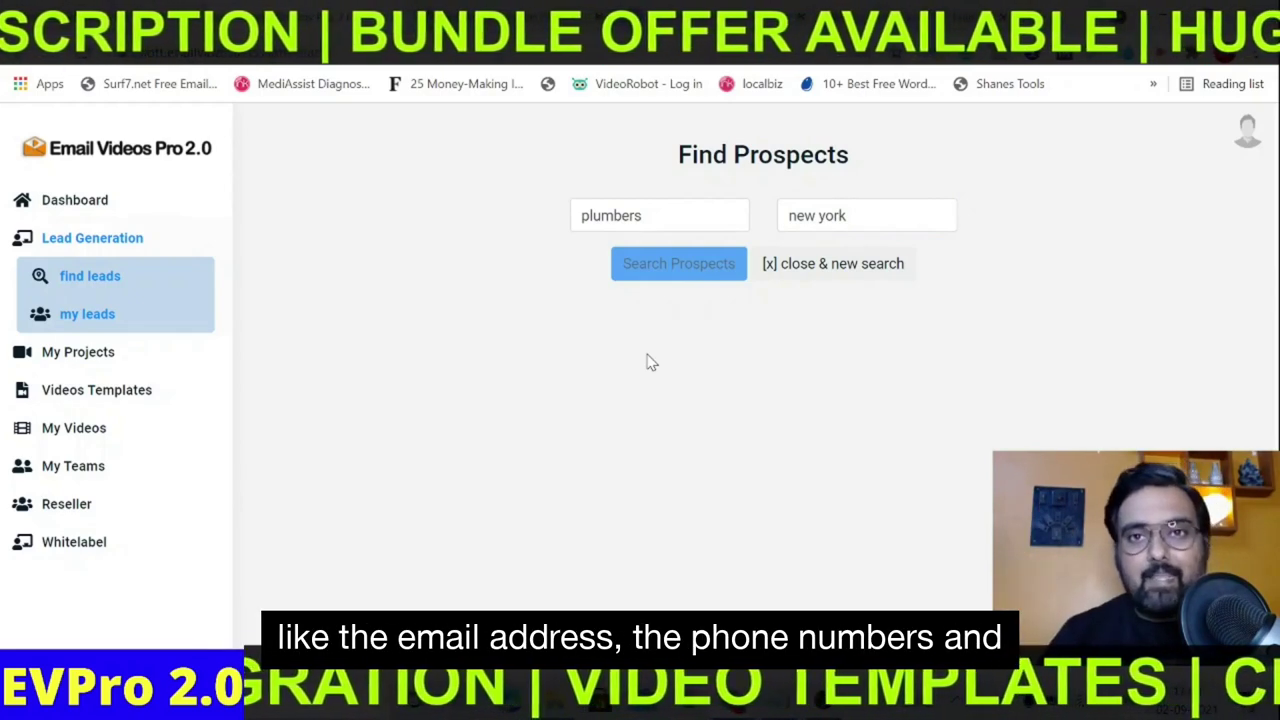
{"action": "left_click", "coordinate": [88, 318]}
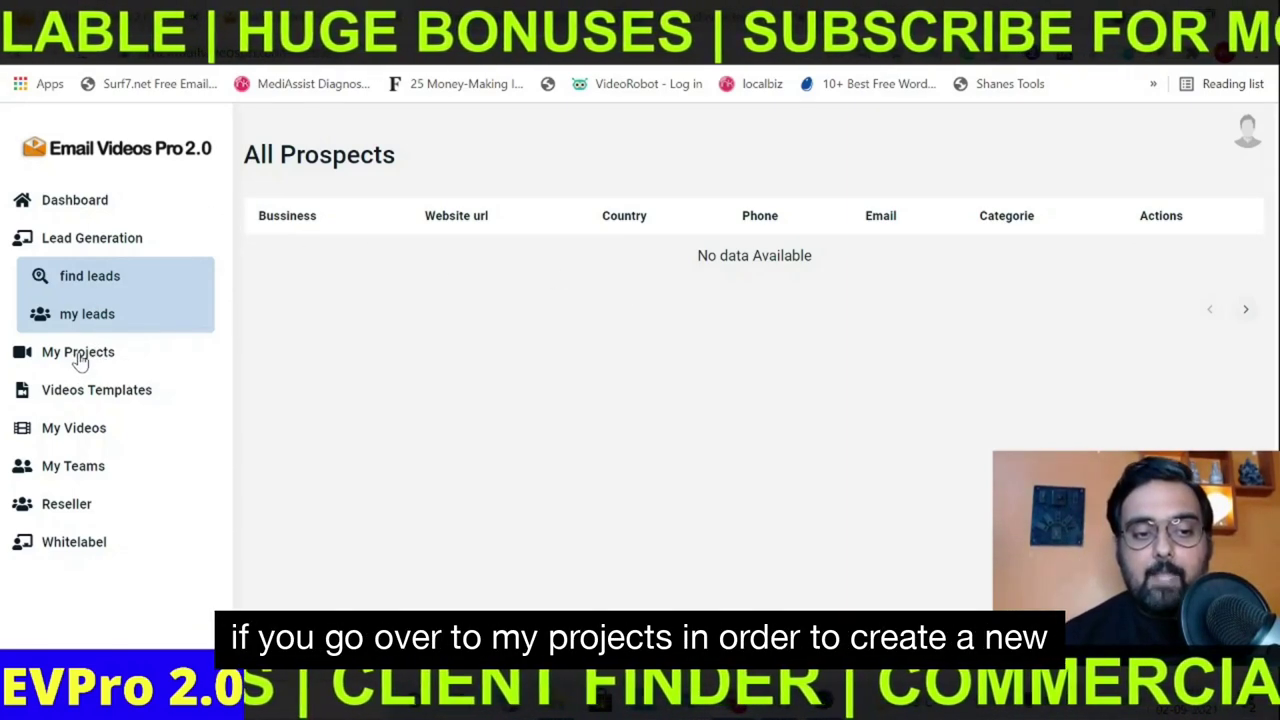
Step: Start a new campaign titled 'testsayan' with description 'test' and continue to Step 2
{"action": "left_click", "coordinate": [80, 356]}
{"action": "scroll", "coordinate": [497, 259], "scroll_direction": "up", "scroll_amount": 3}
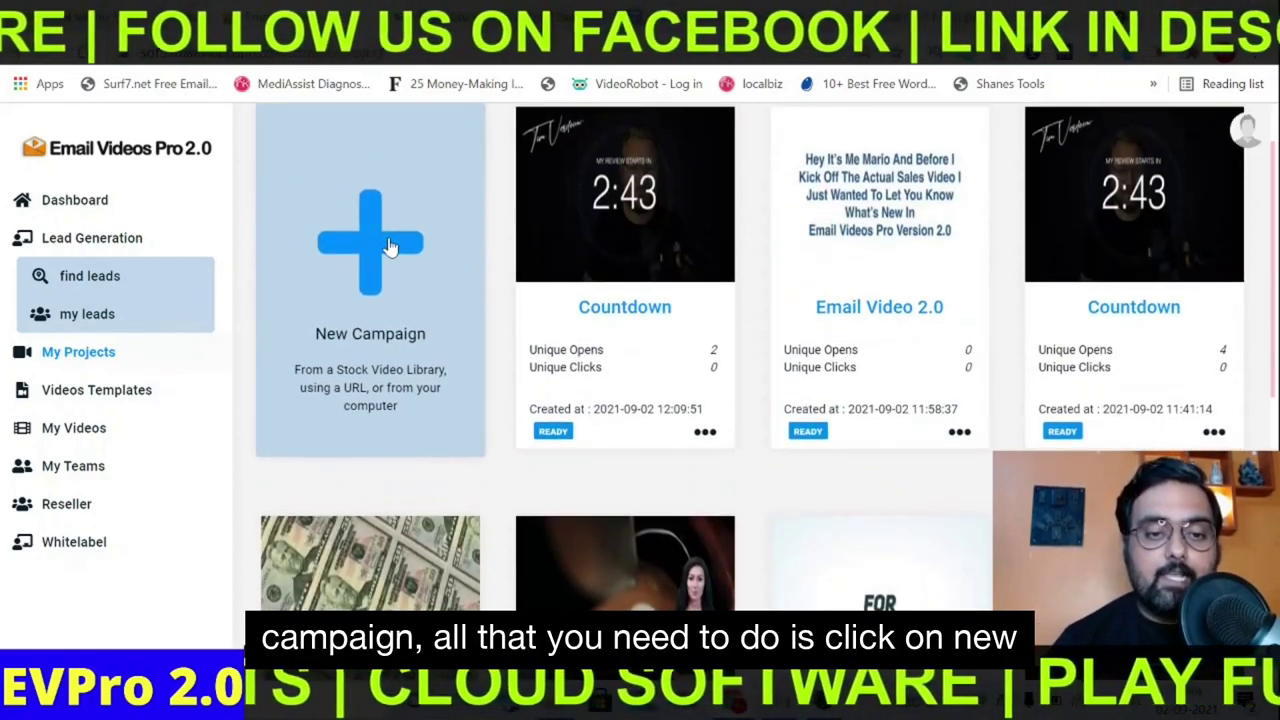
{"action": "left_click", "coordinate": [390, 247]}
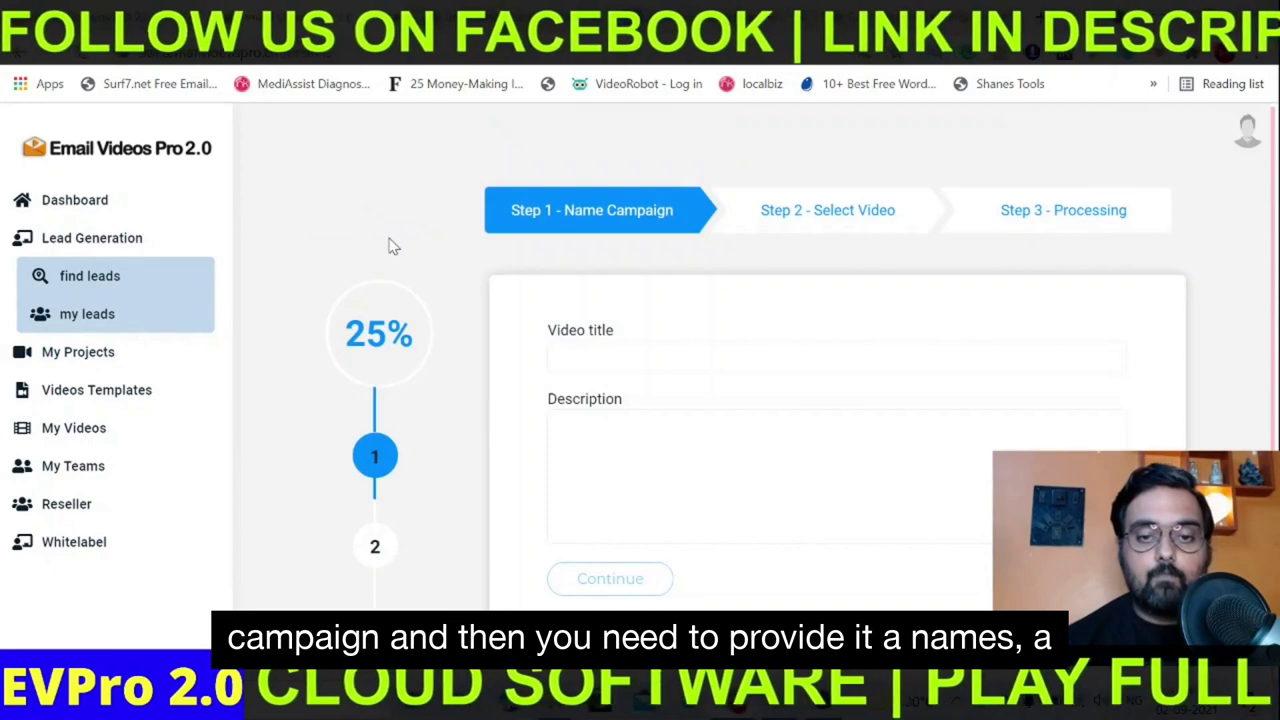
{"action": "left_click", "coordinate": [558, 358]}
{"action": "type", "text": "testsayan"}
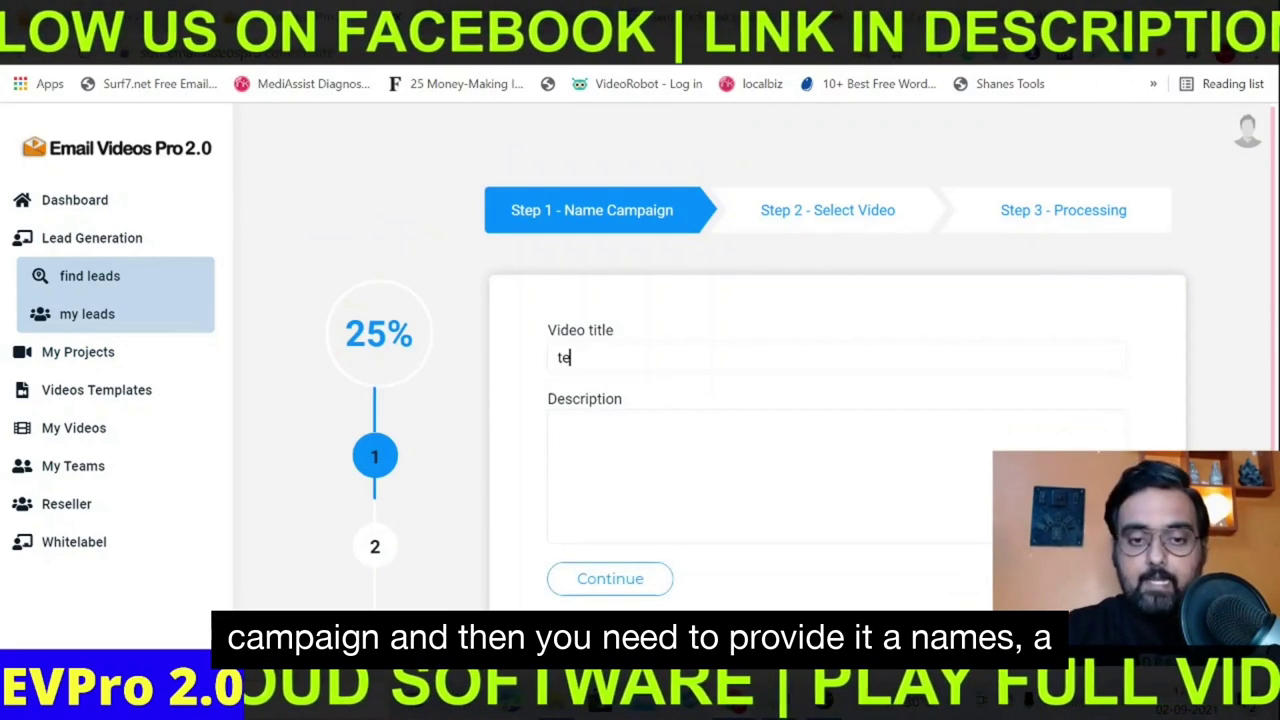
{"action": "left_click", "coordinate": [560, 430]}
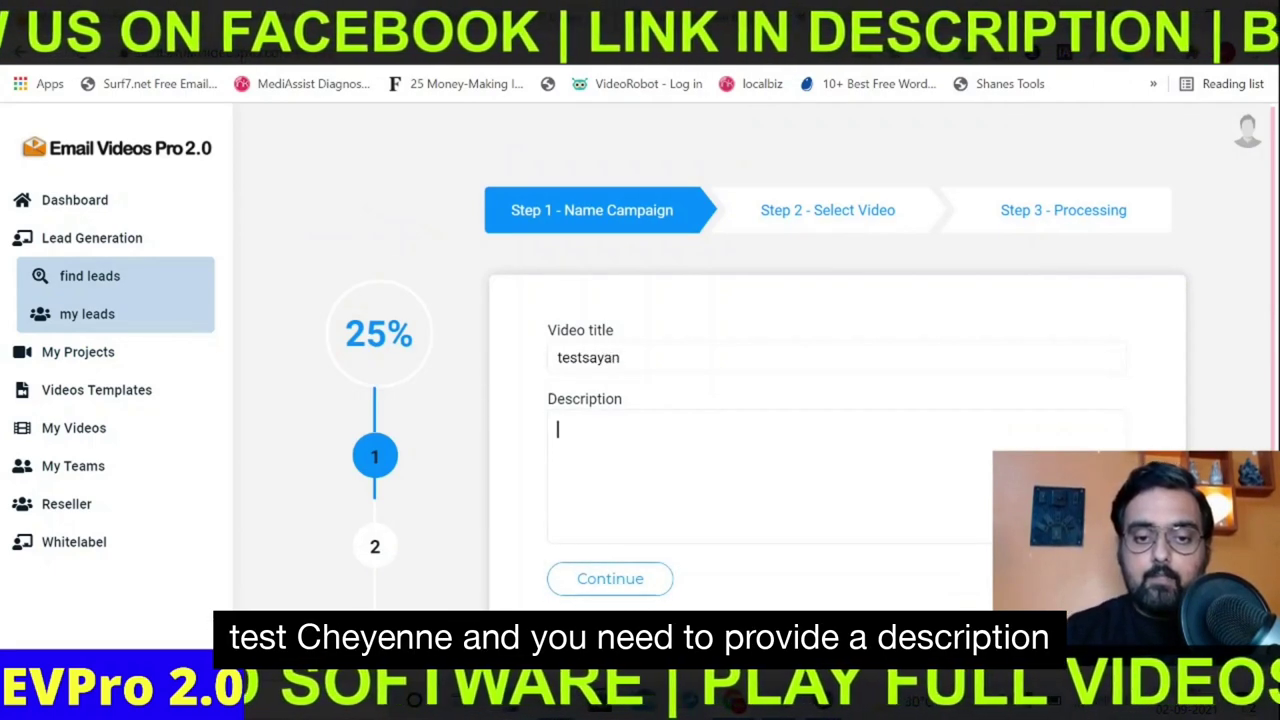
{"action": "type", "text": "test"}
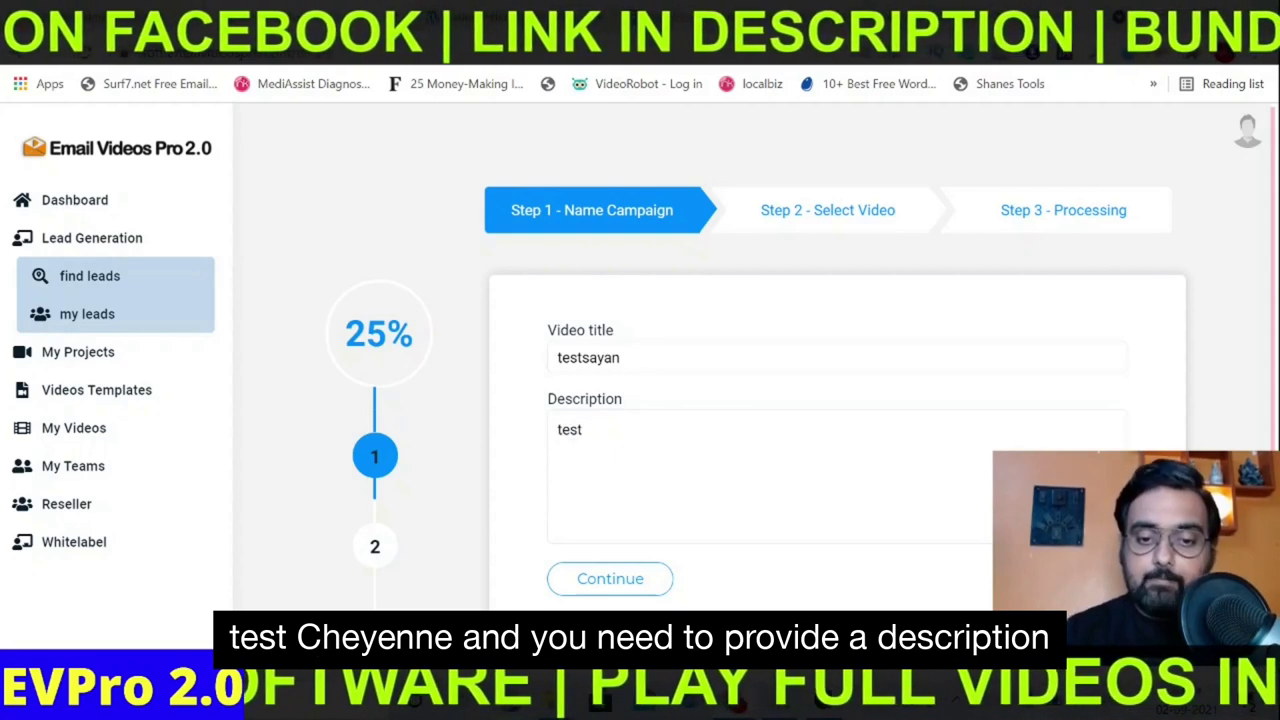
{"action": "left_click", "coordinate": [610, 580]}
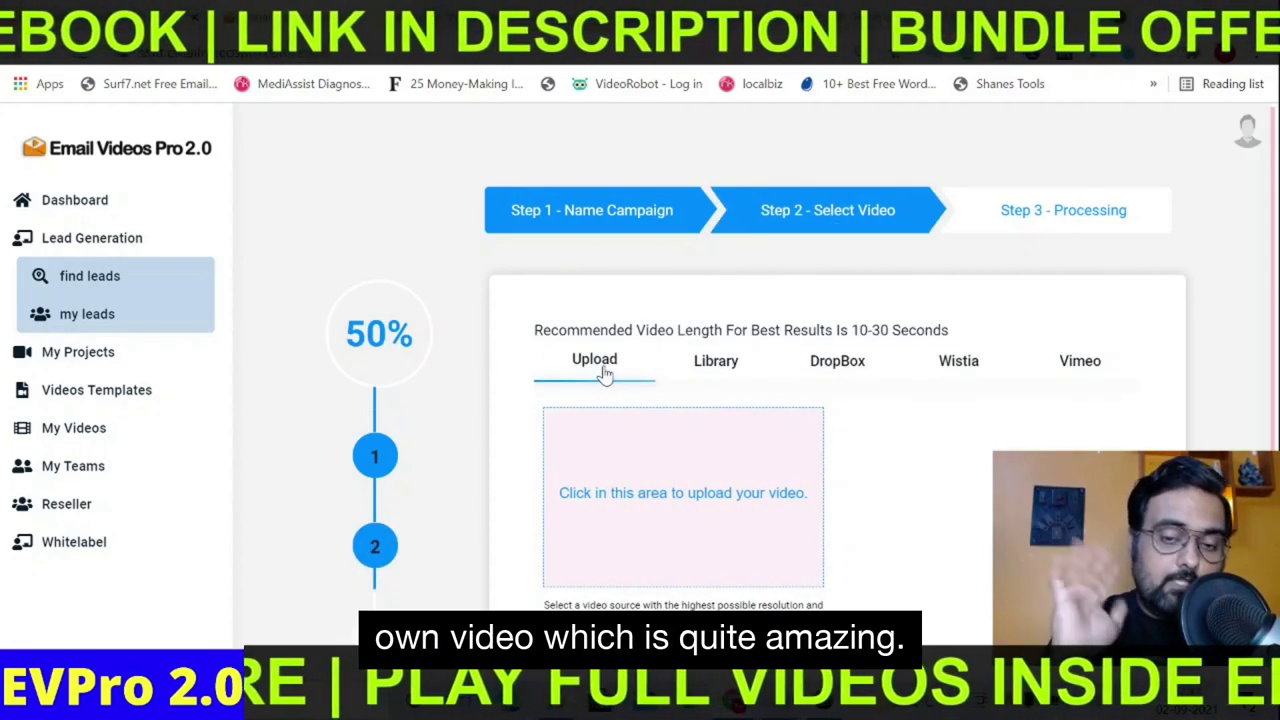
Step: Look through the Dropbox, Wistia and Vimeo video sources before returning to the Library search
{"action": "left_click", "coordinate": [734, 370]}
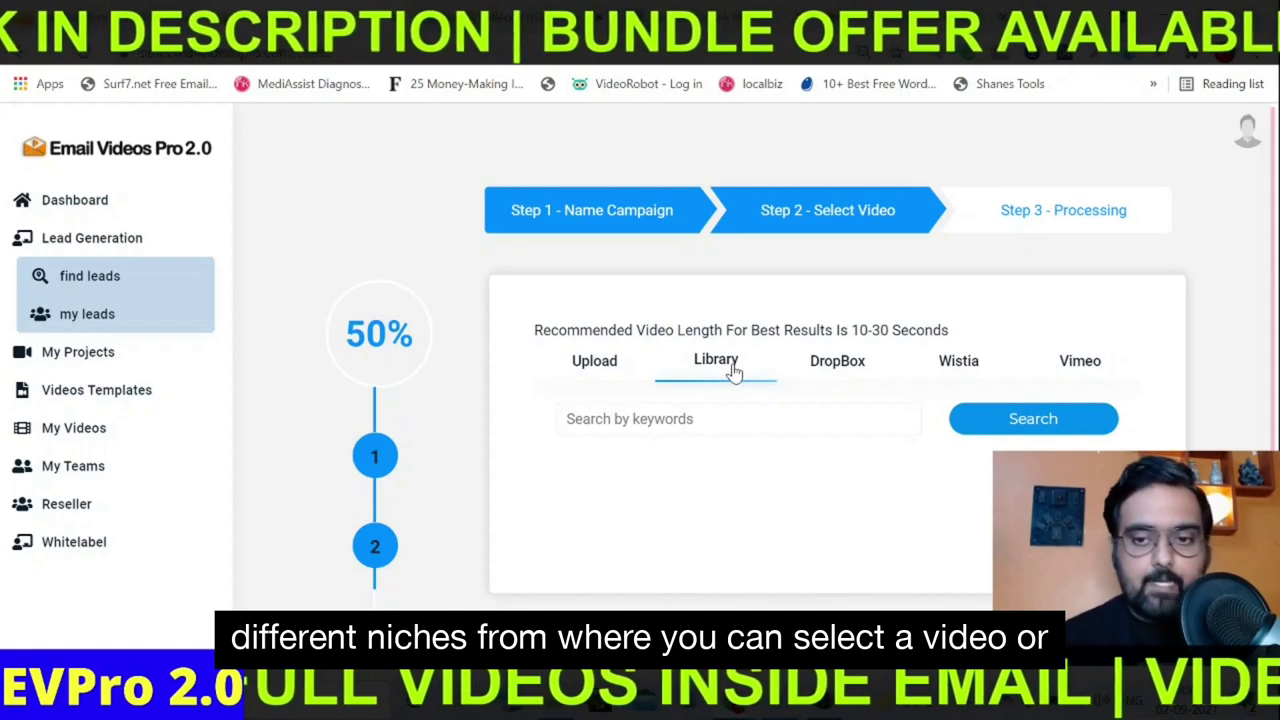
{"action": "left_click", "coordinate": [824, 372]}
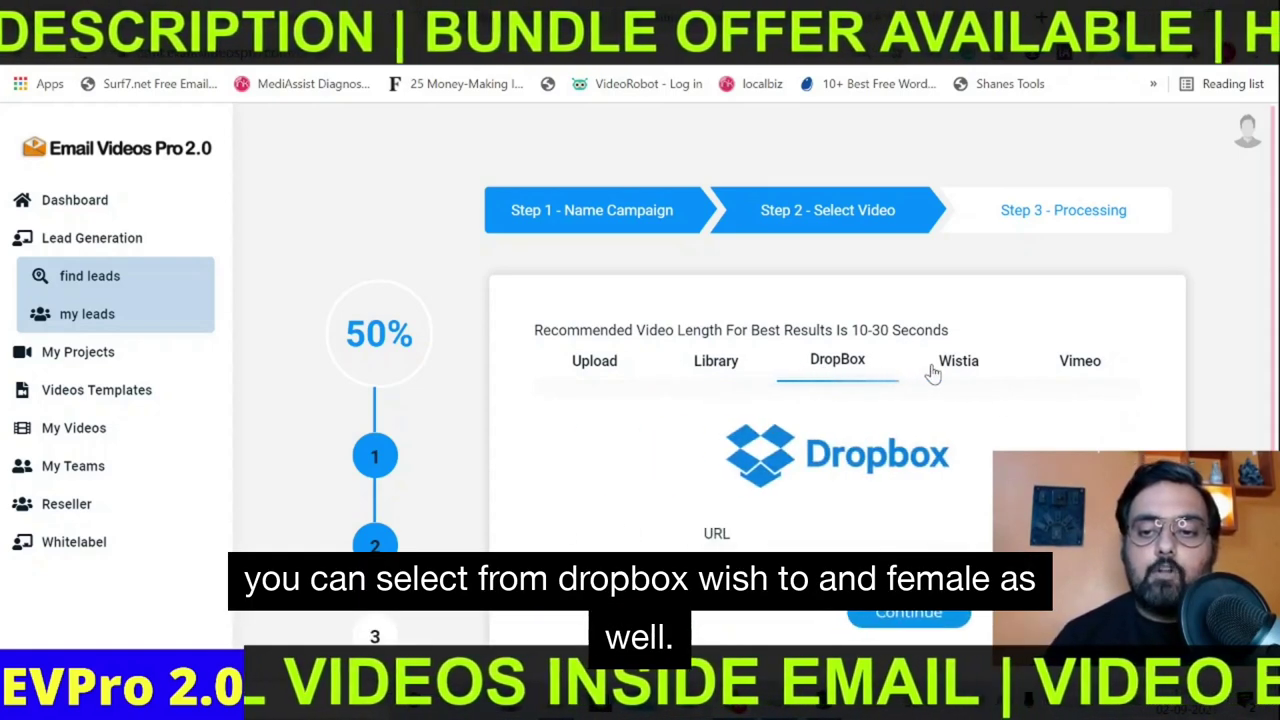
{"action": "left_click", "coordinate": [935, 368]}
{"action": "left_click", "coordinate": [1070, 368]}
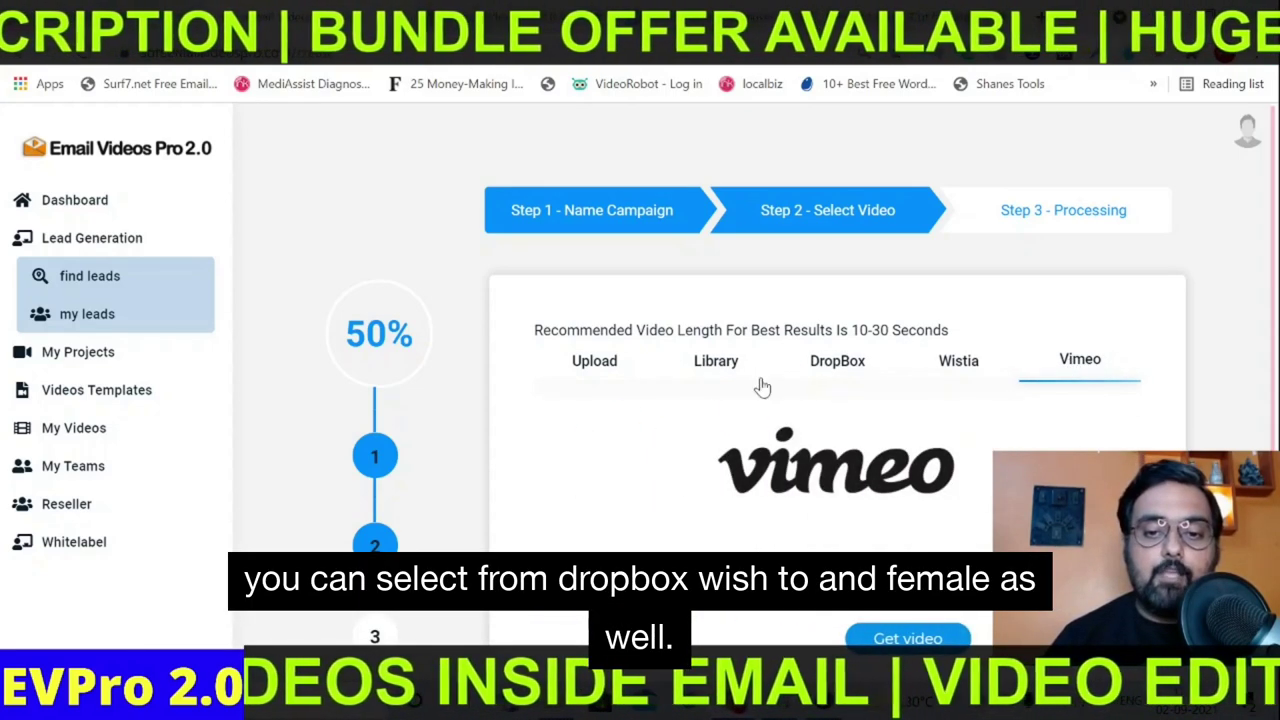
{"action": "left_click", "coordinate": [712, 372]}
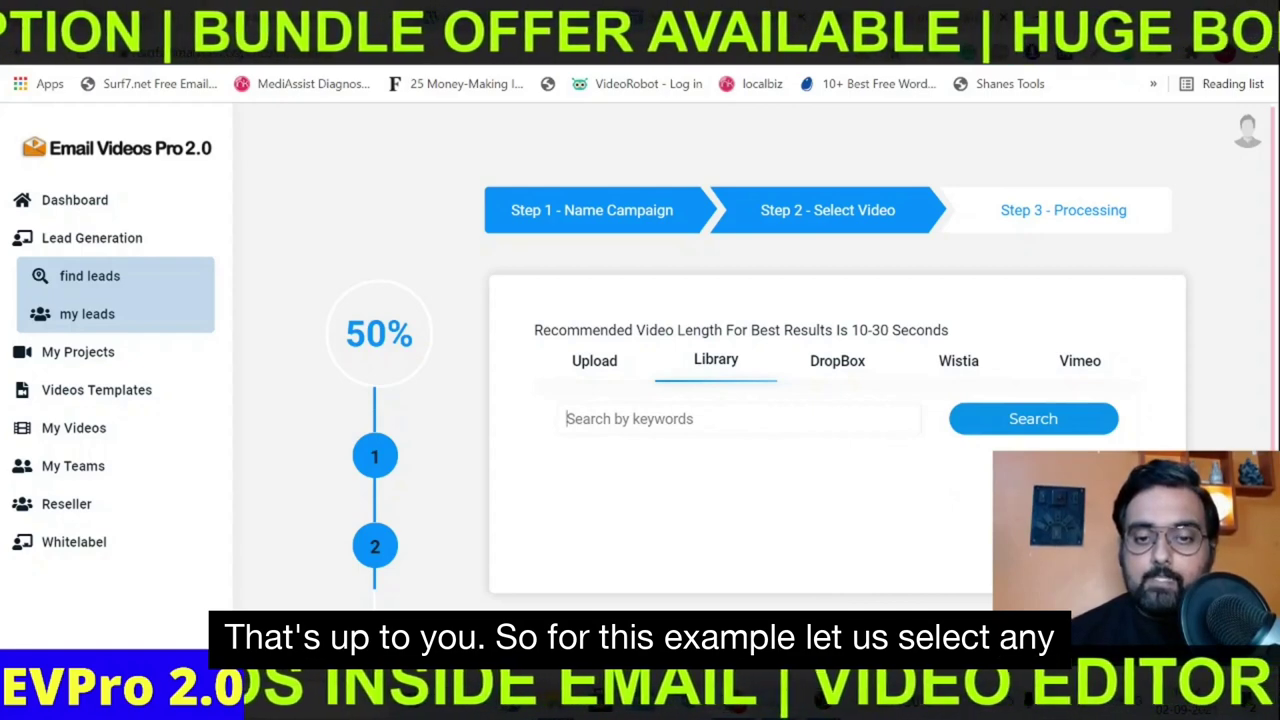
Step: Search the library for 'health' and choose the first result, the yoga video
{"action": "type", "text": "health"}
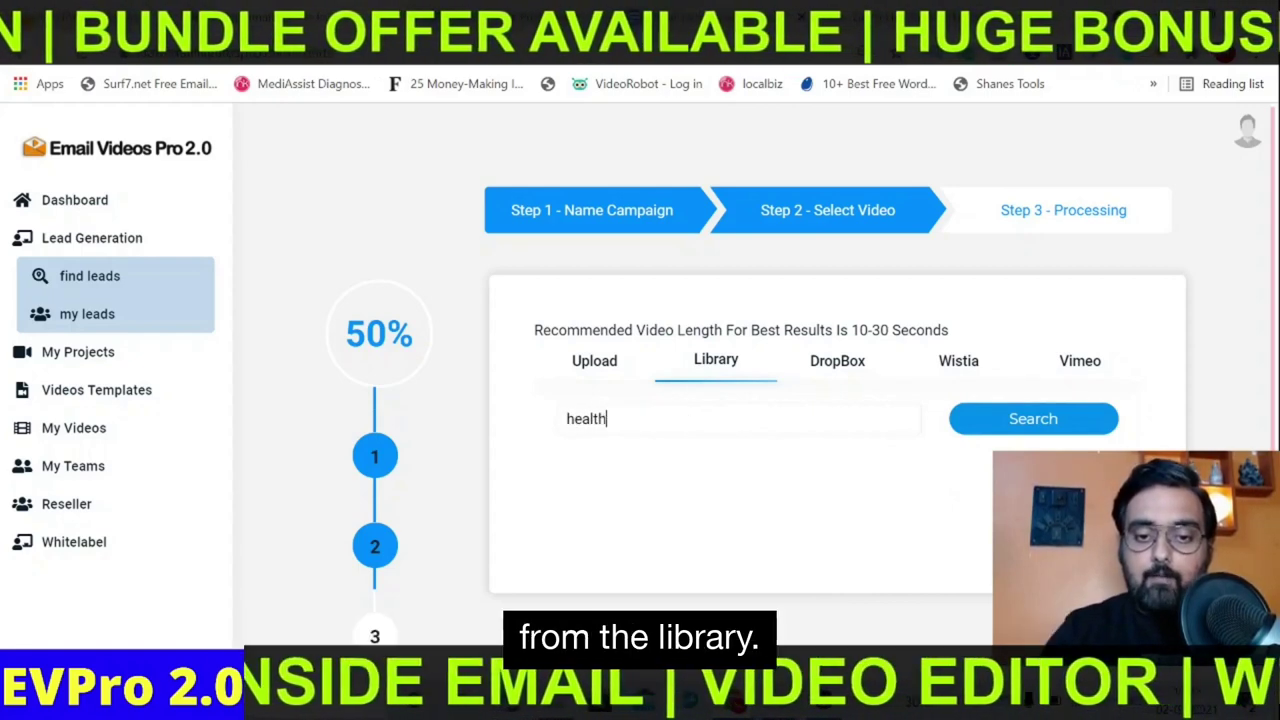
{"action": "left_click", "coordinate": [1053, 424]}
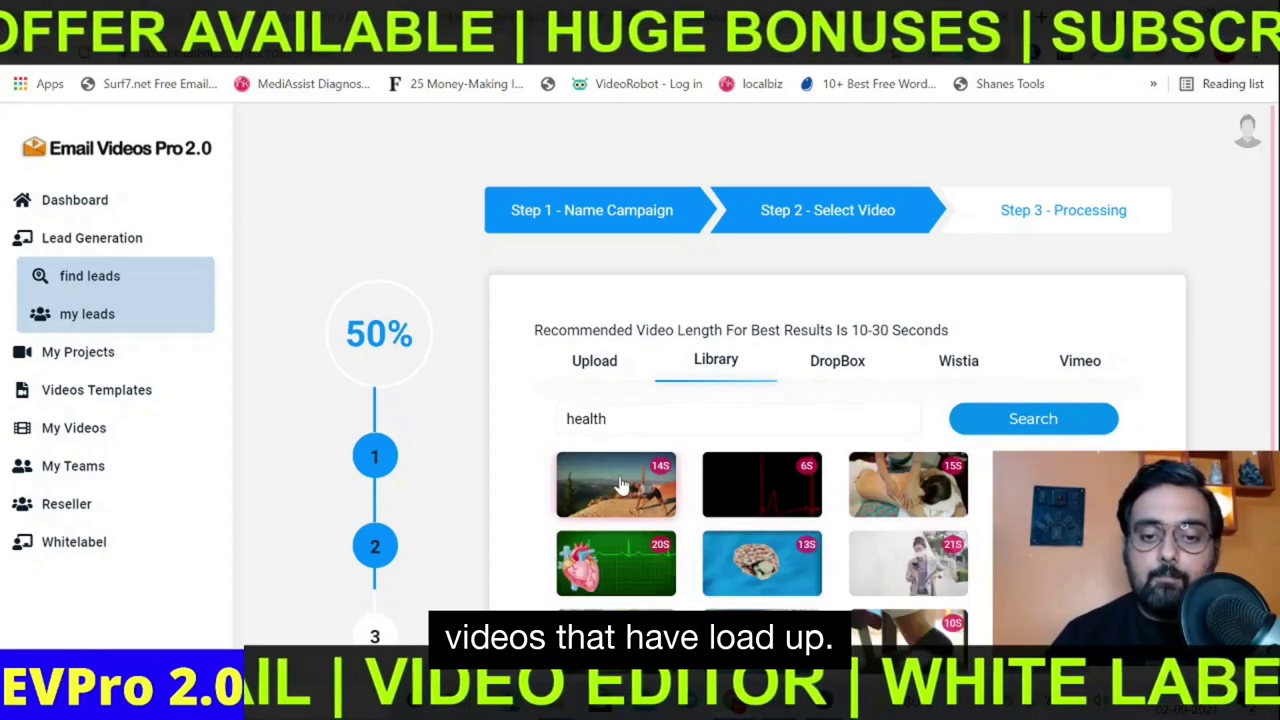
{"action": "left_click", "coordinate": [622, 487]}
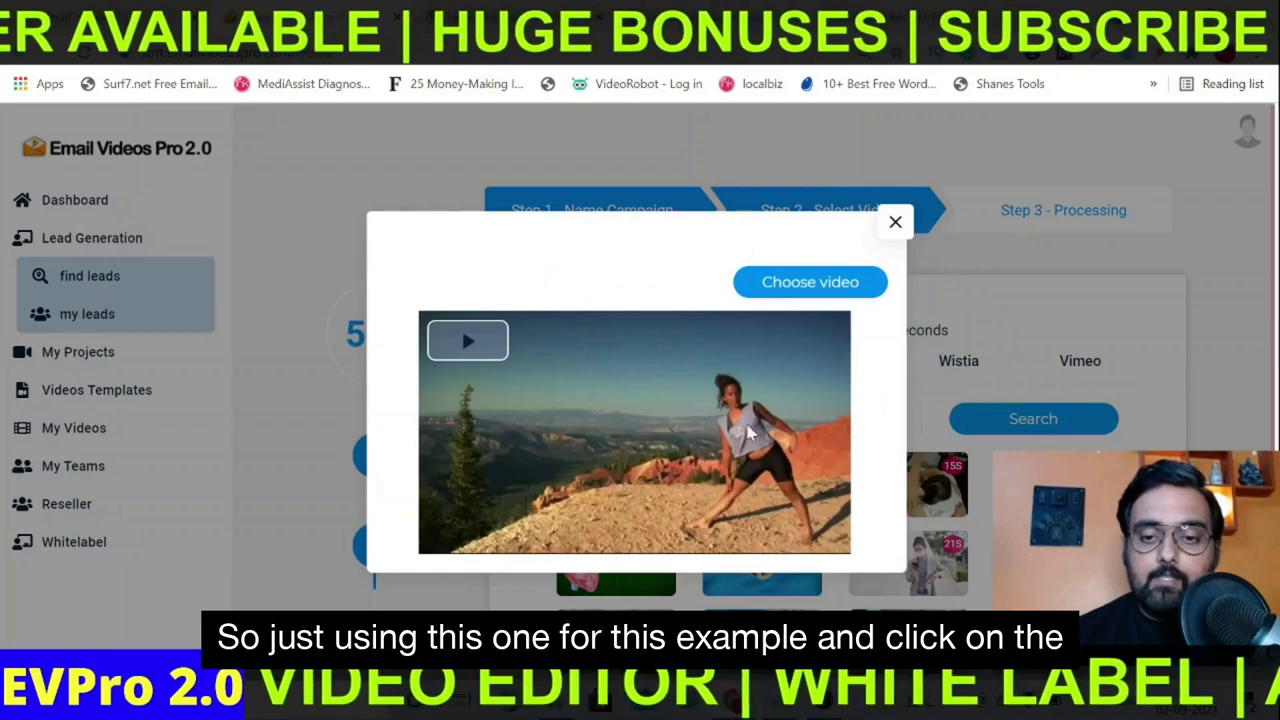
{"action": "left_click", "coordinate": [788, 285]}
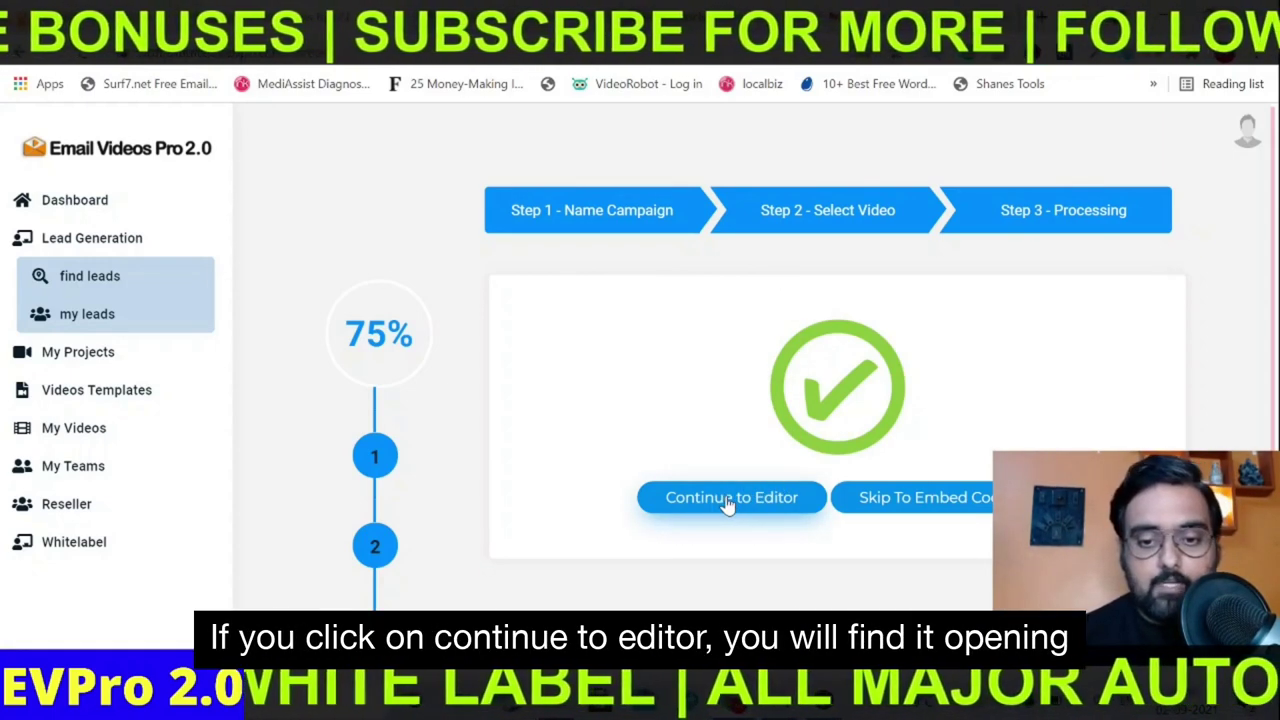
Step: Open the yoga video in the editor, then skip ahead to its embed code settings
{"action": "left_click", "coordinate": [727, 500]}
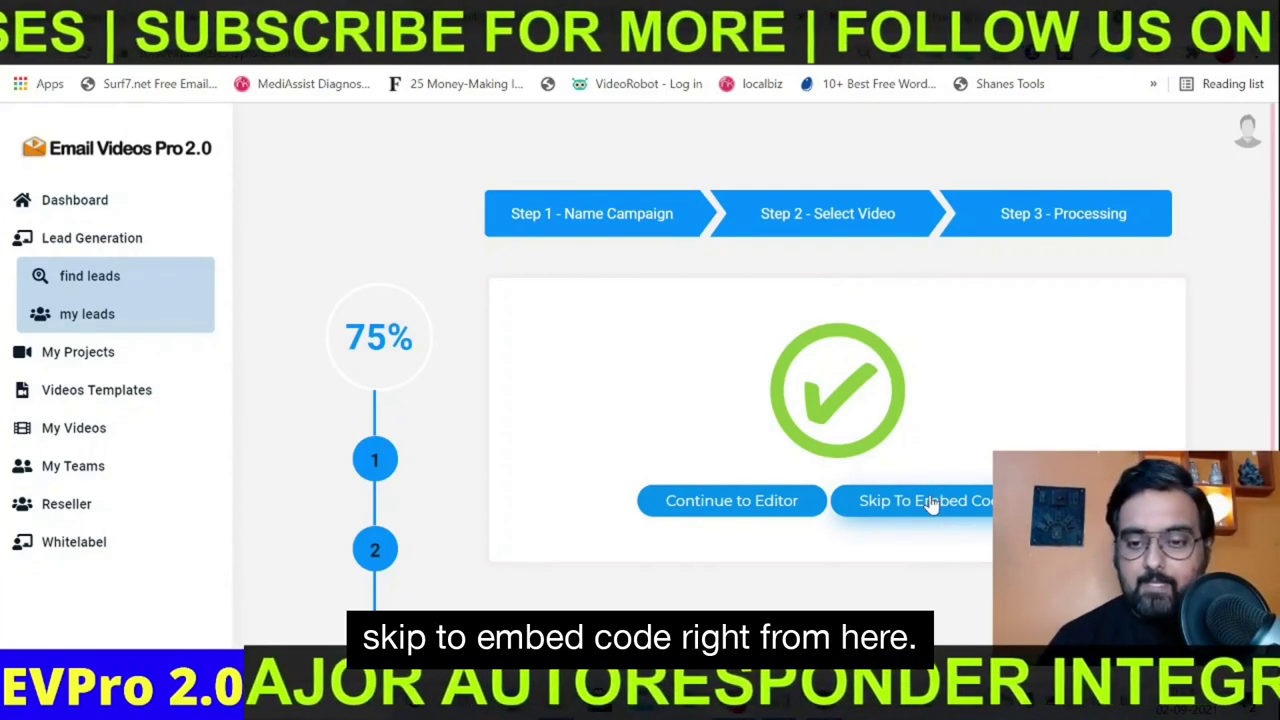
{"action": "left_click", "coordinate": [930, 505]}
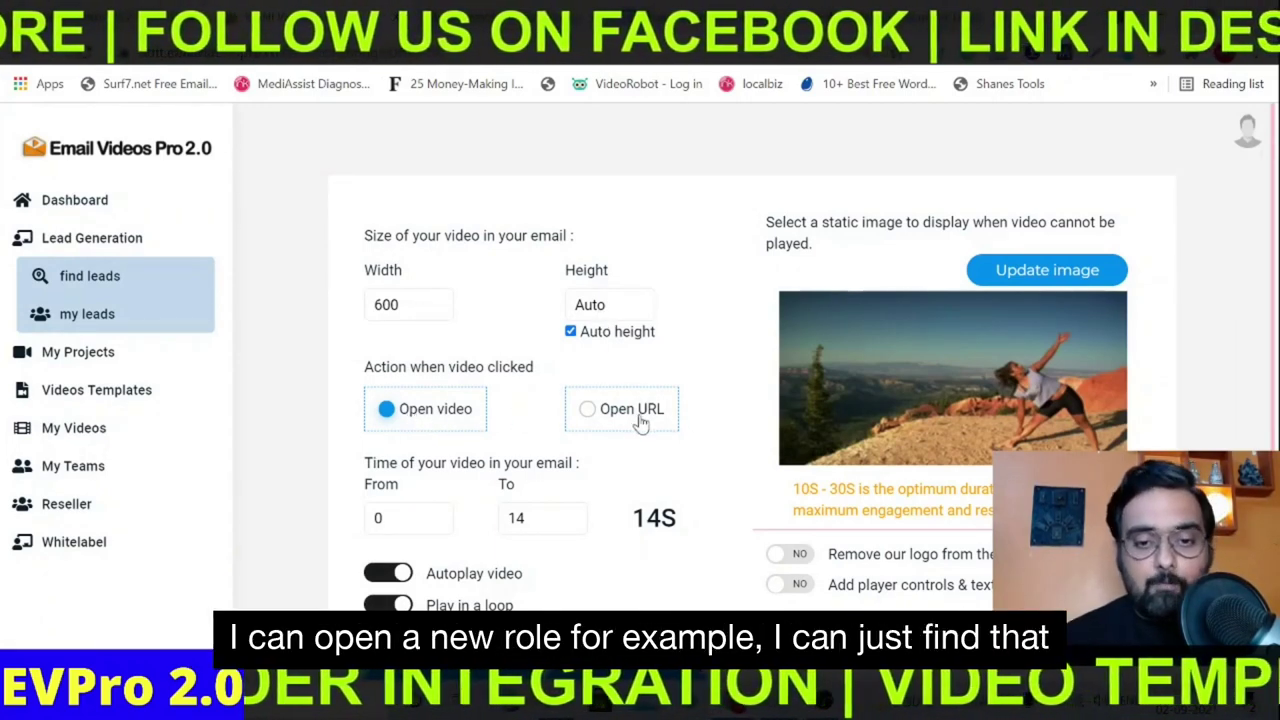
Step: Keep the click action on Open video after trying Open URL, and scroll to the embed code
{"action": "left_click", "coordinate": [587, 410]}
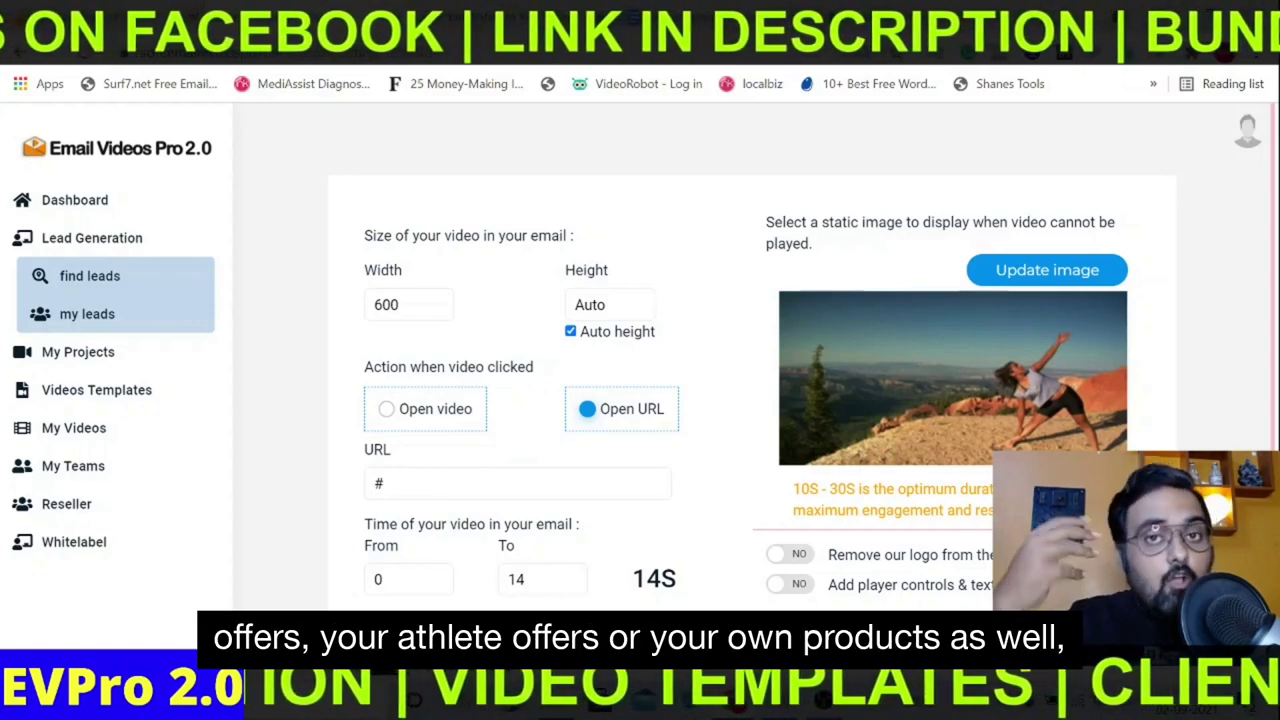
{"action": "left_click", "coordinate": [389, 420]}
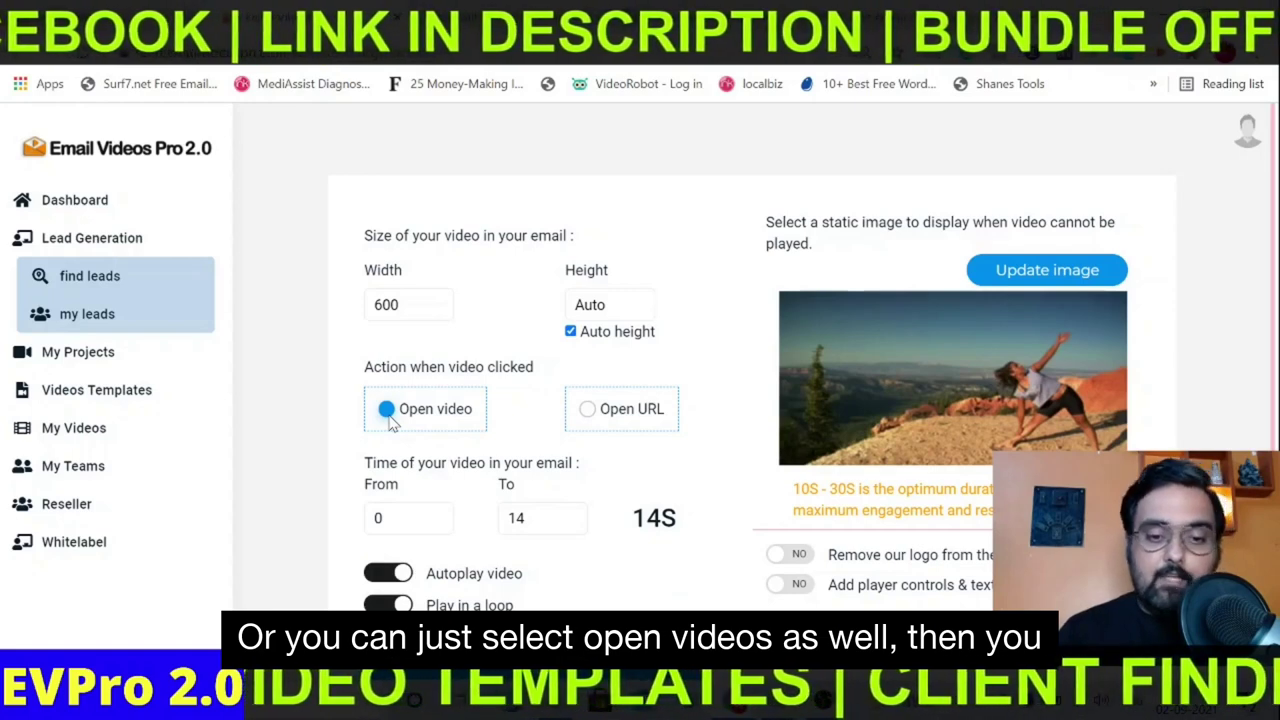
{"action": "scroll", "coordinate": [1274, 348], "scroll_direction": "down", "scroll_amount": 1}
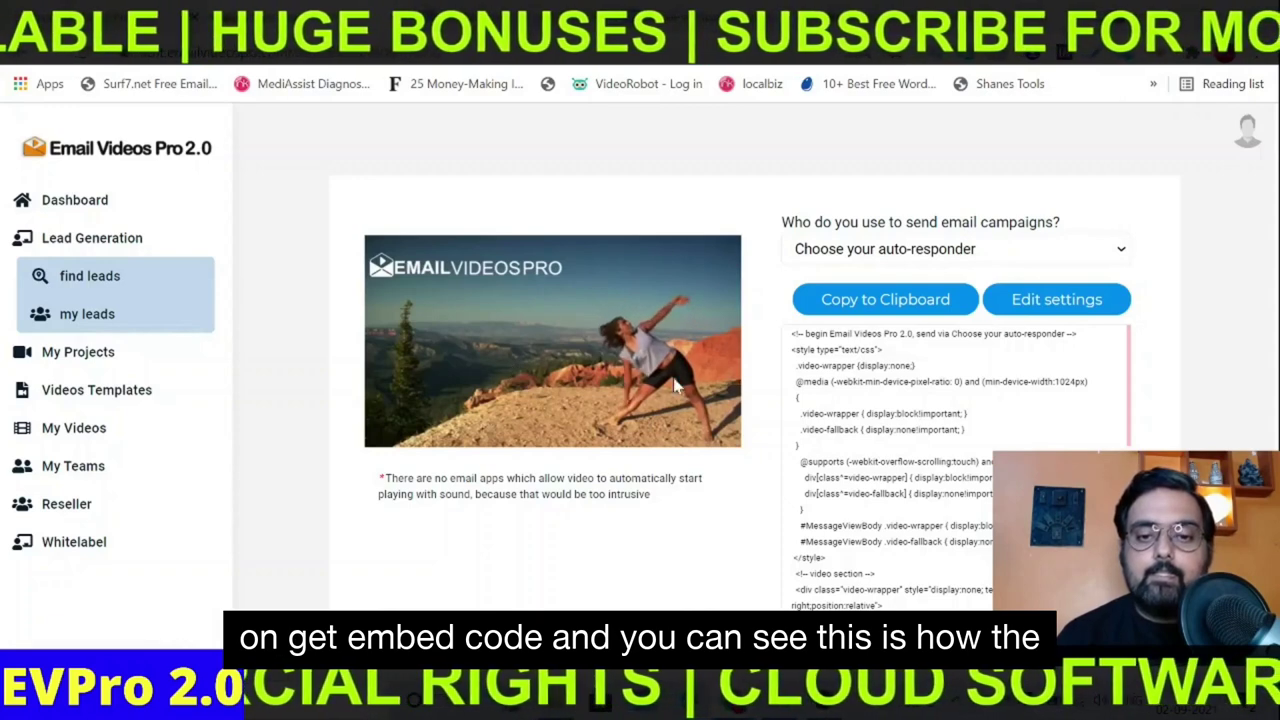
Step: Select GetResponse in the auto-responder dropdown, then reselect it to confirm
{"action": "left_click", "coordinate": [1018, 258]}
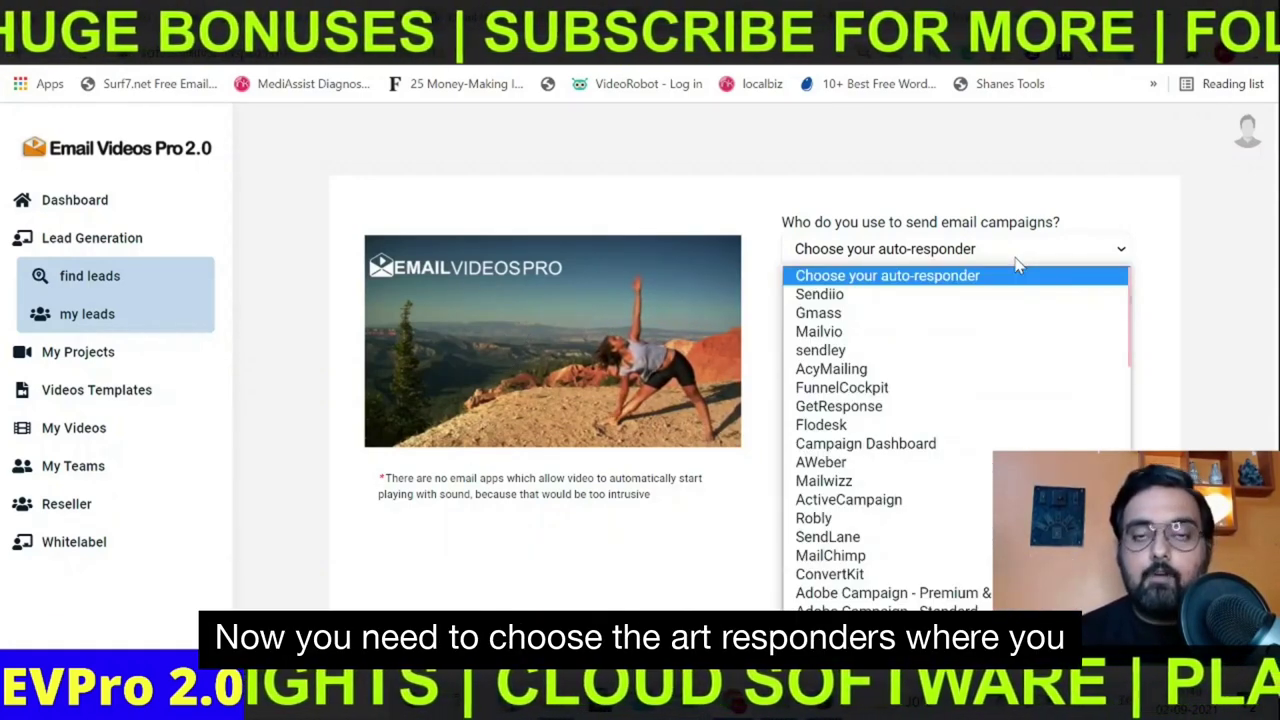
{"action": "left_click", "coordinate": [897, 405]}
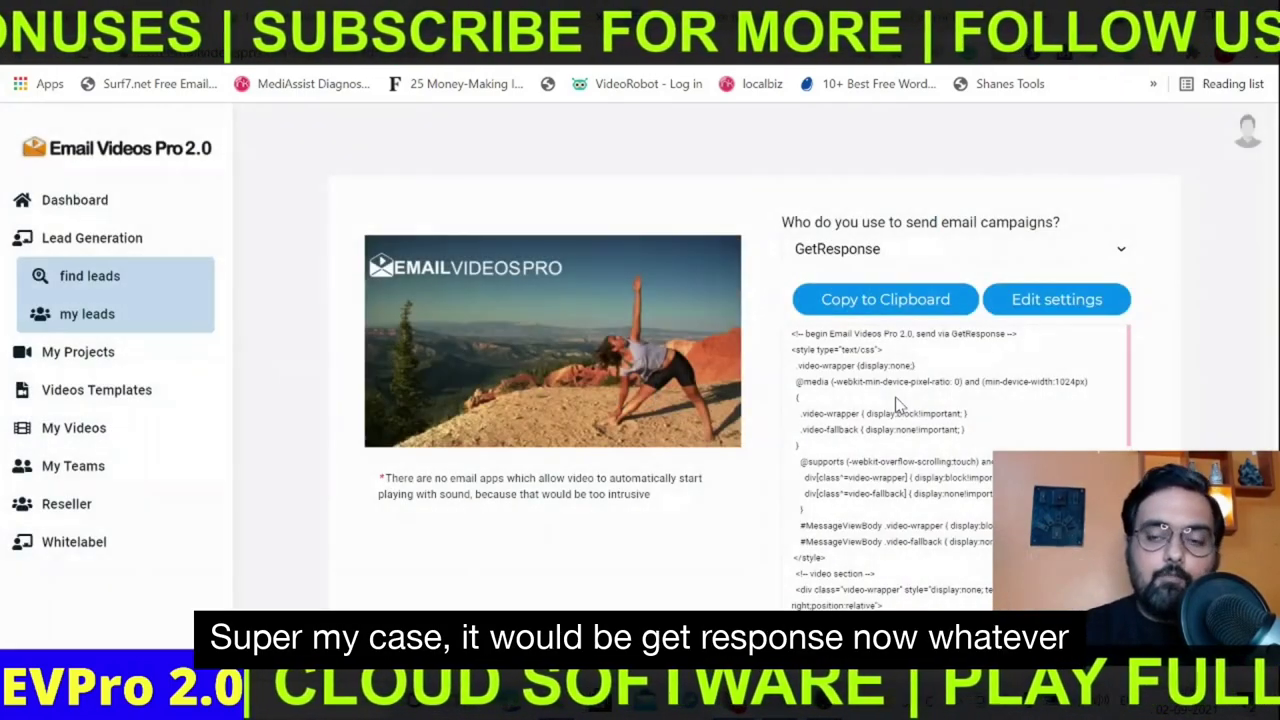
{"action": "left_click", "coordinate": [929, 246]}
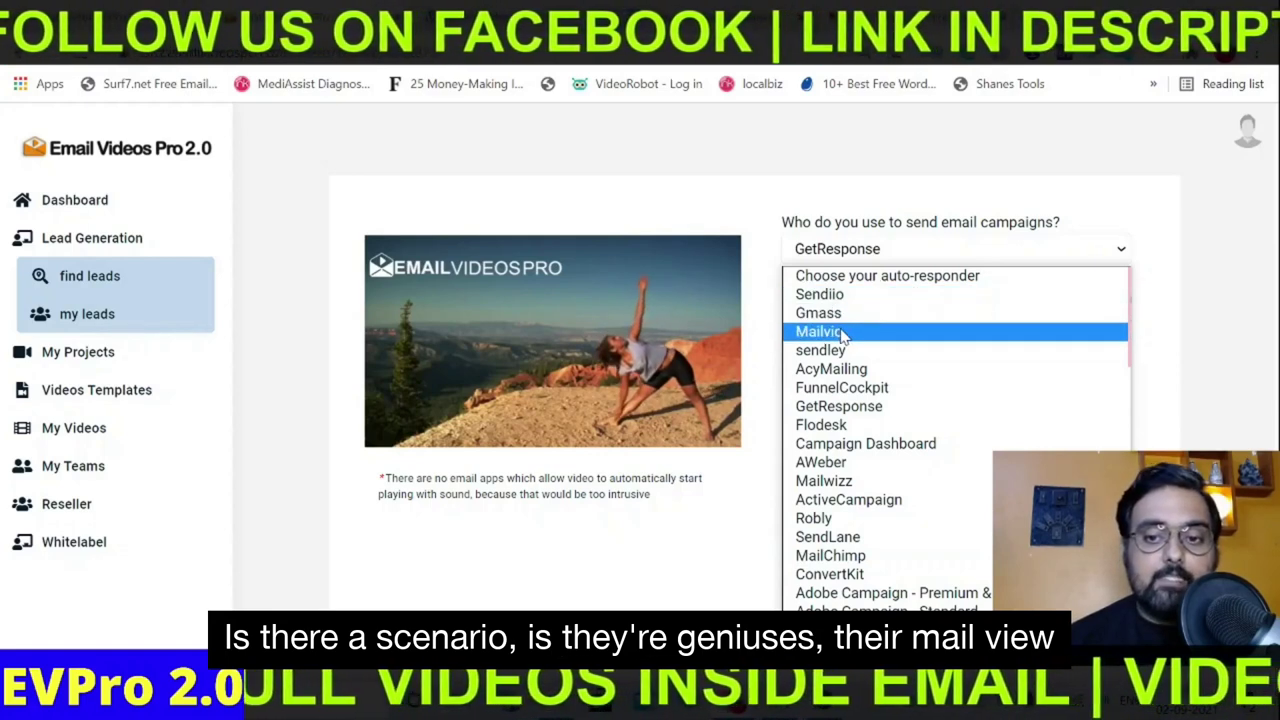
{"action": "left_click", "coordinate": [834, 412]}
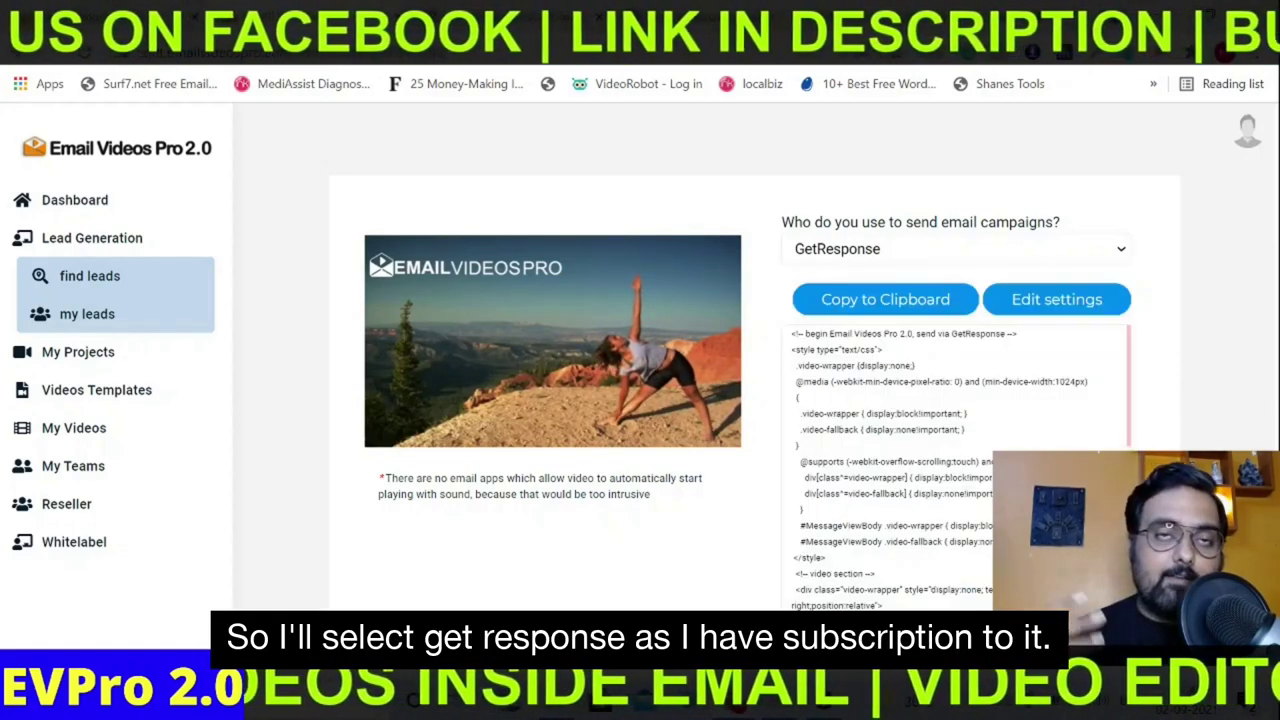